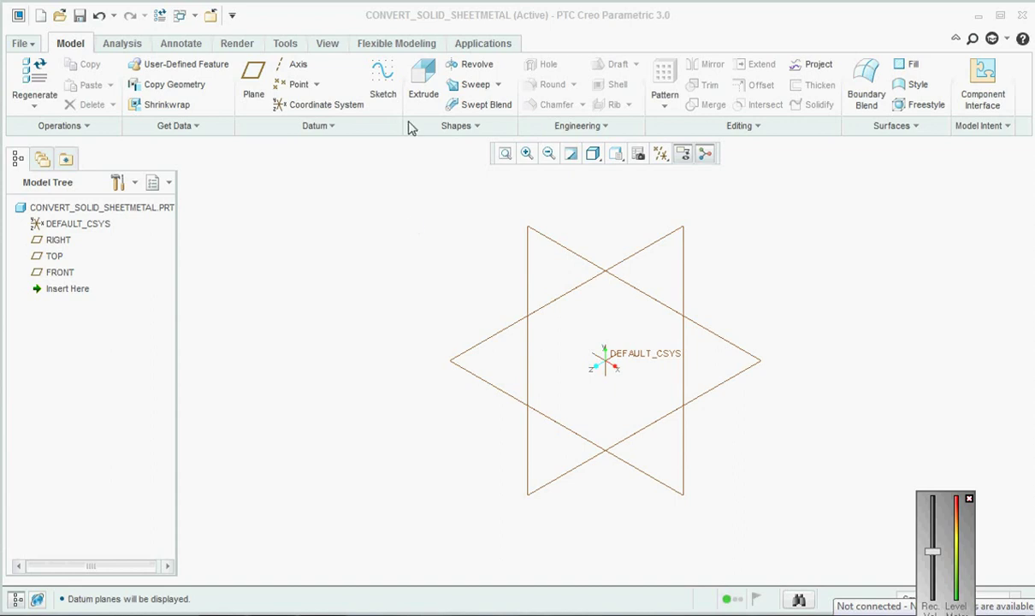
Launch the Extrude tool from the Model tab, cancelling and restarting it once.
left_click(422, 83)
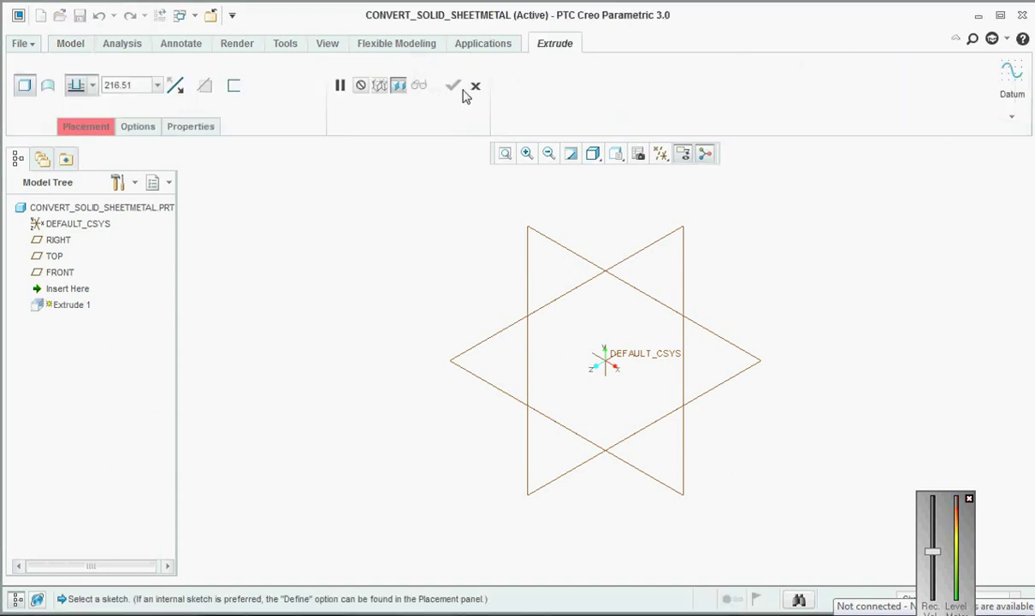
left_click(474, 86)
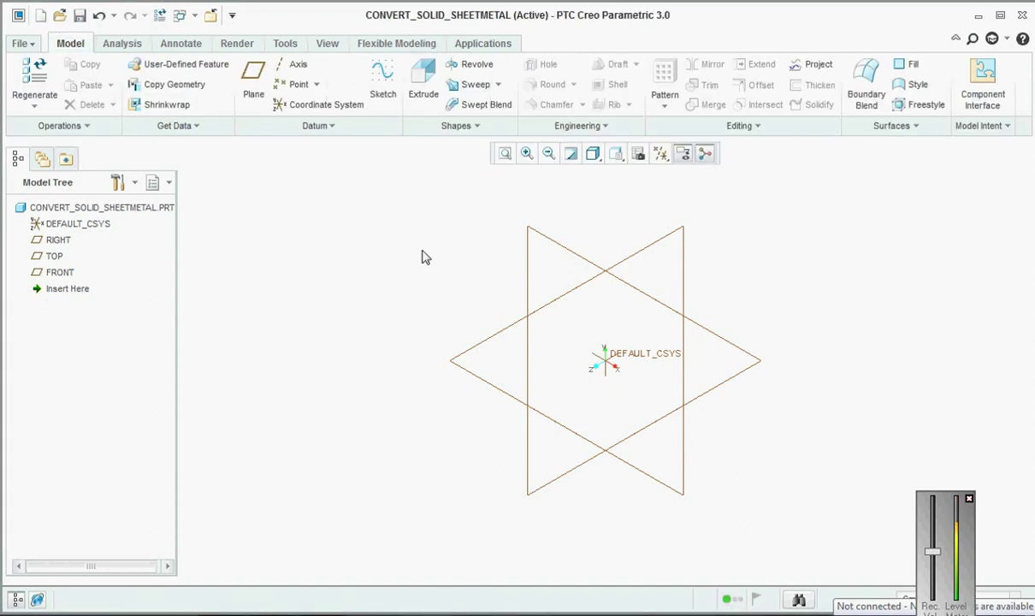
left_click(418, 91)
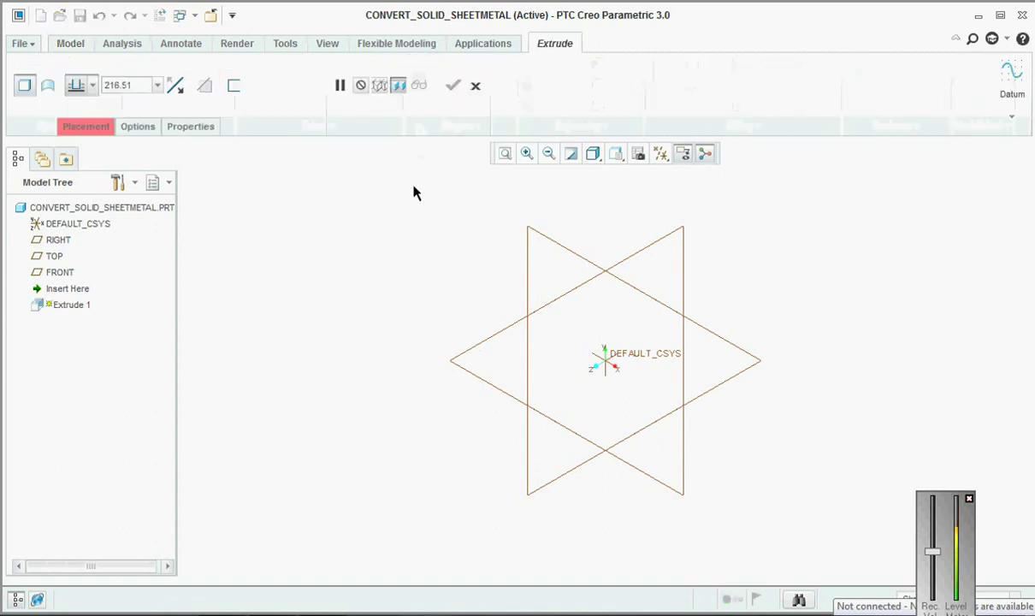
On the RIGHT plane in sketch view, draw a center rectangle centred on the origin.
left_click(526, 340)
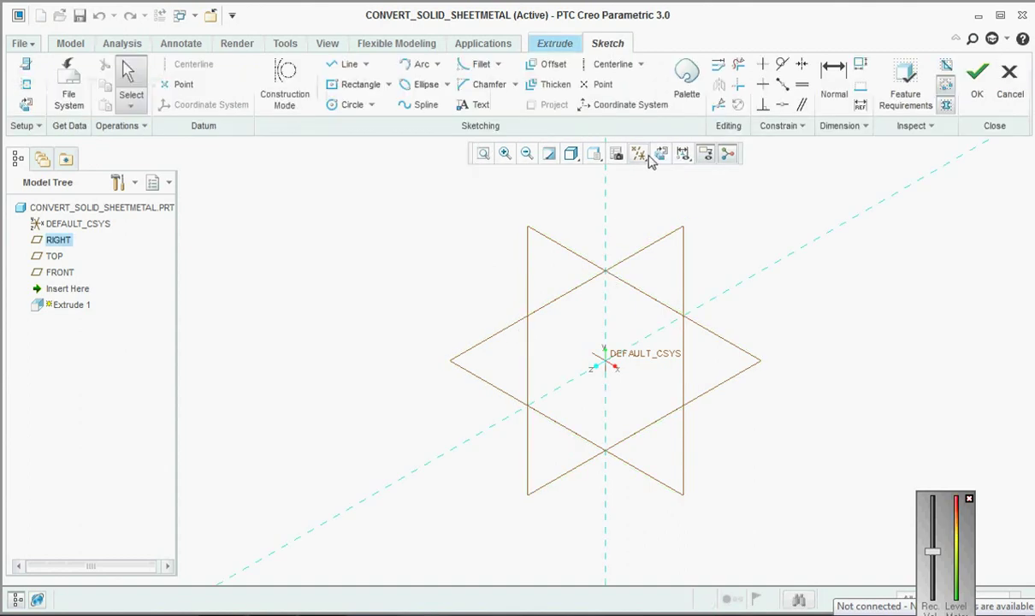
left_click(657, 153)
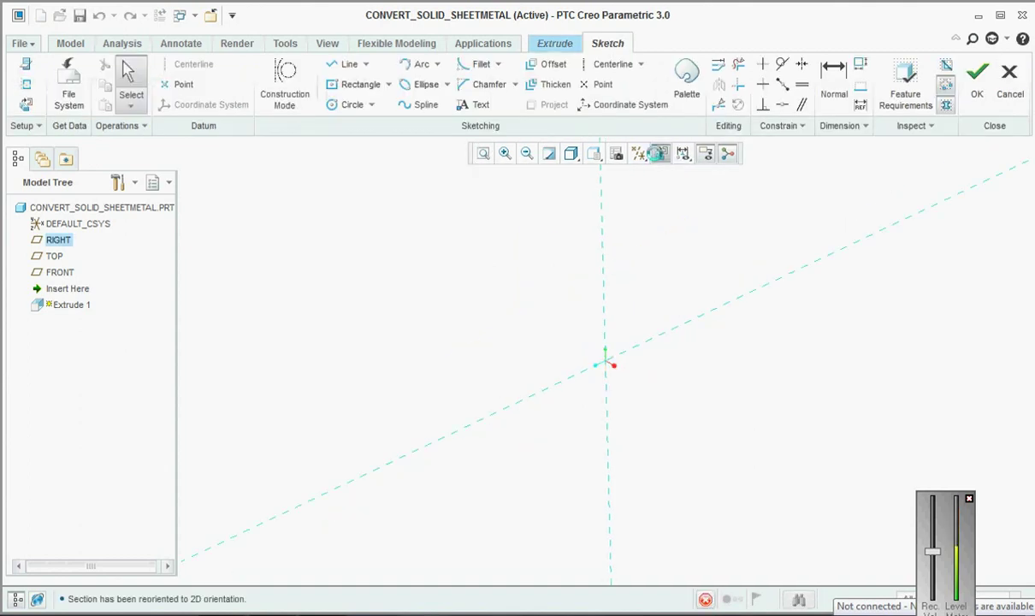
left_click(387, 85)
left_click(363, 138)
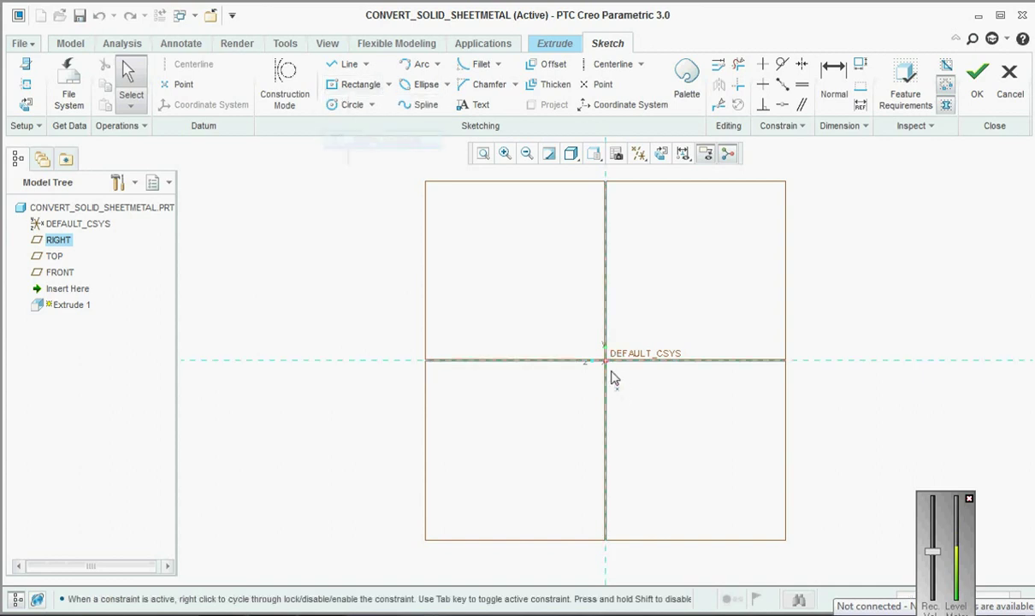
left_click(605, 360)
left_click(480, 304)
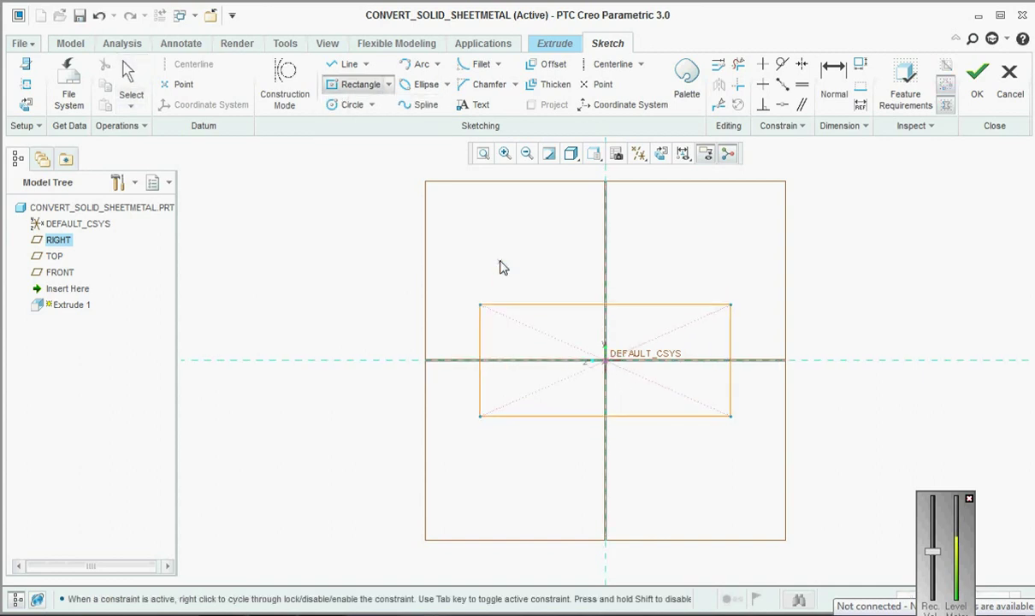
middle_click(502, 267)
Dimension the rectangle 300 wide by 150 high and finish the sketch.
double_click(634, 324)
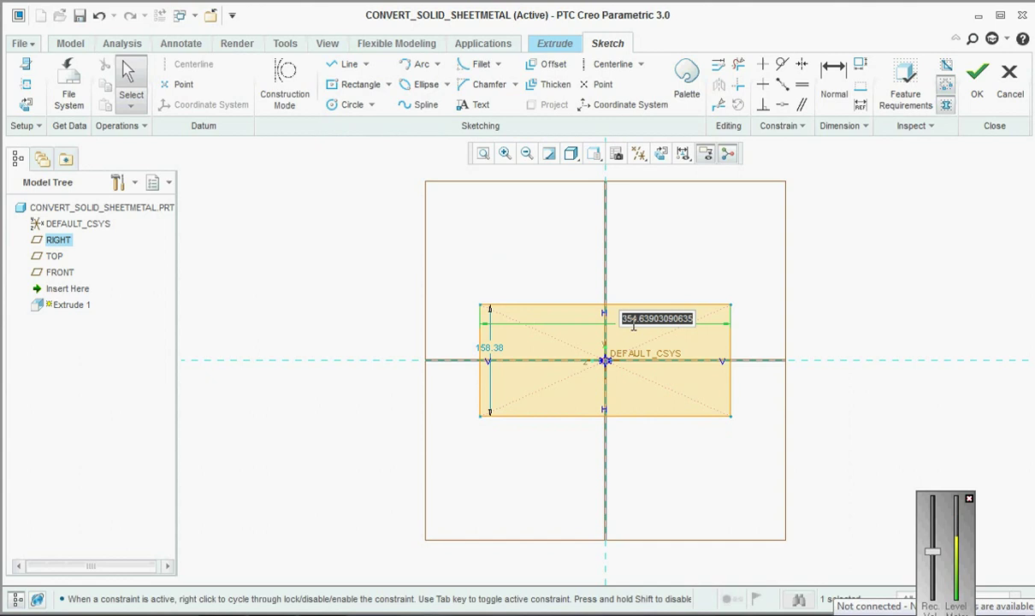
type("300")
key("Return")
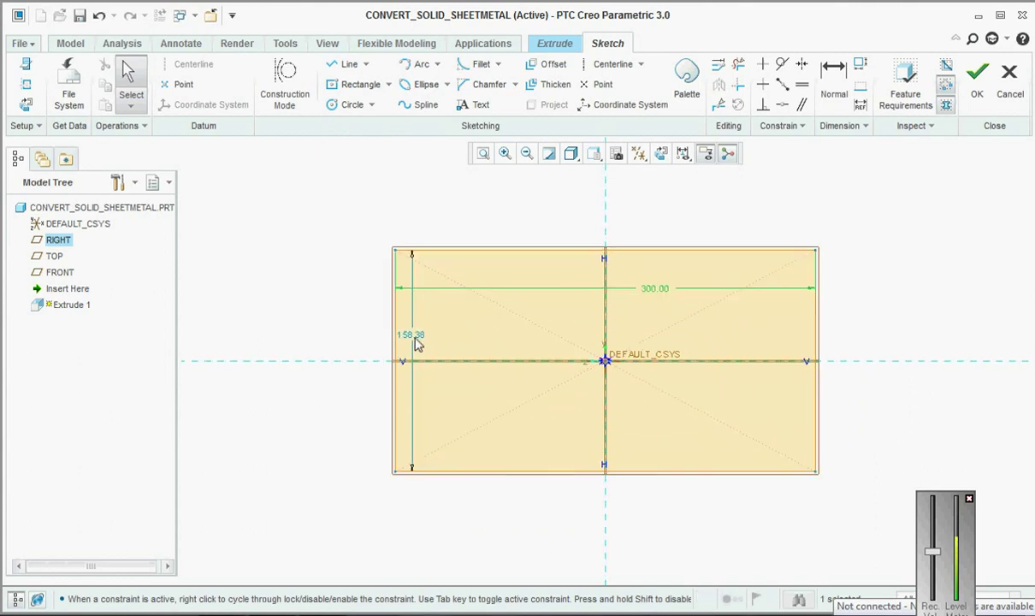
double_click(409, 334)
type("1")
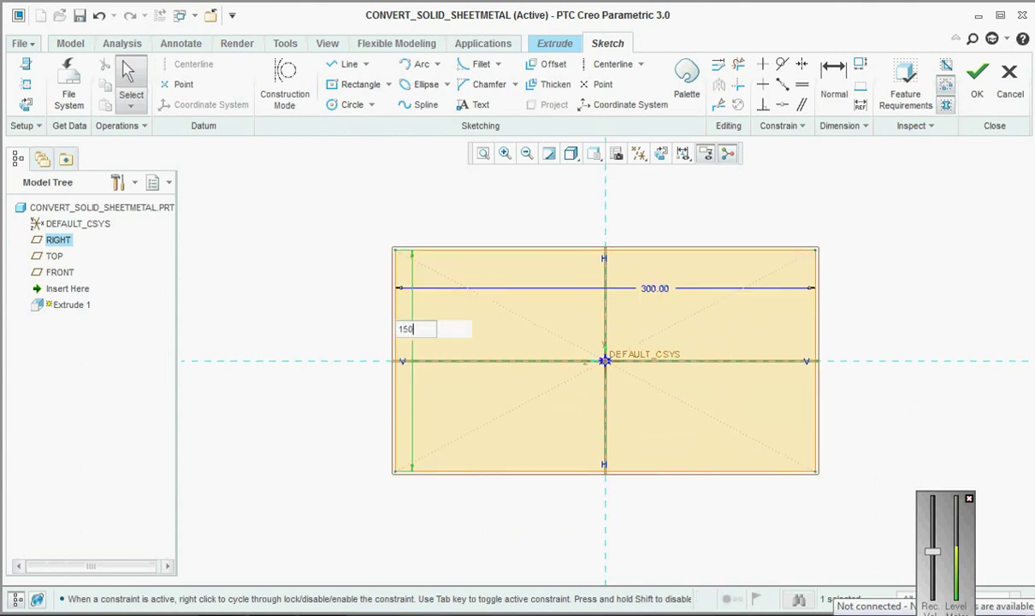
type("50")
key("Return")
left_click(976, 77)
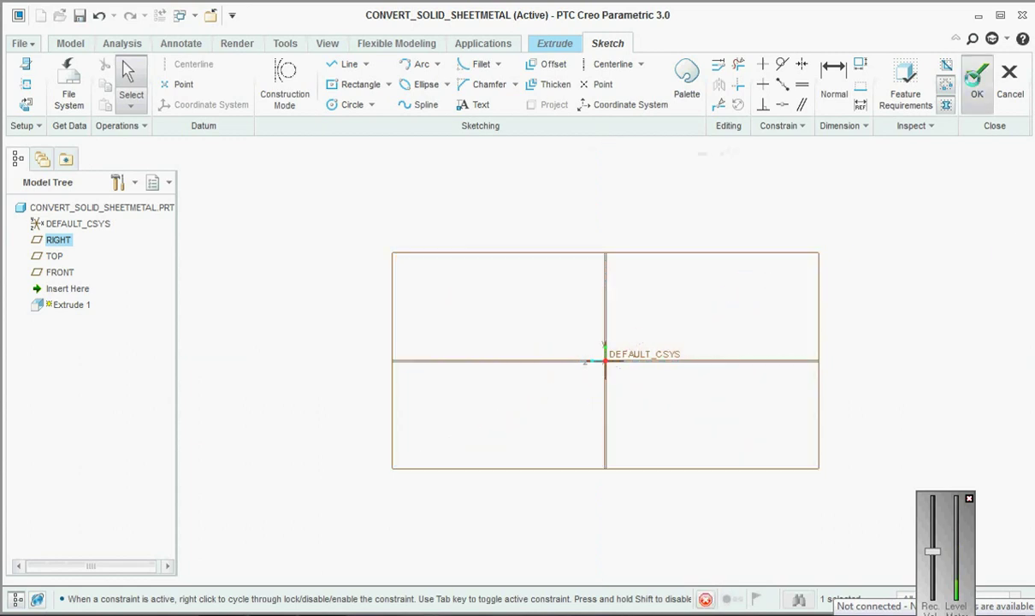
Extrude the rectangle symmetrically to a depth of 150 and complete the feature.
left_click(91, 87)
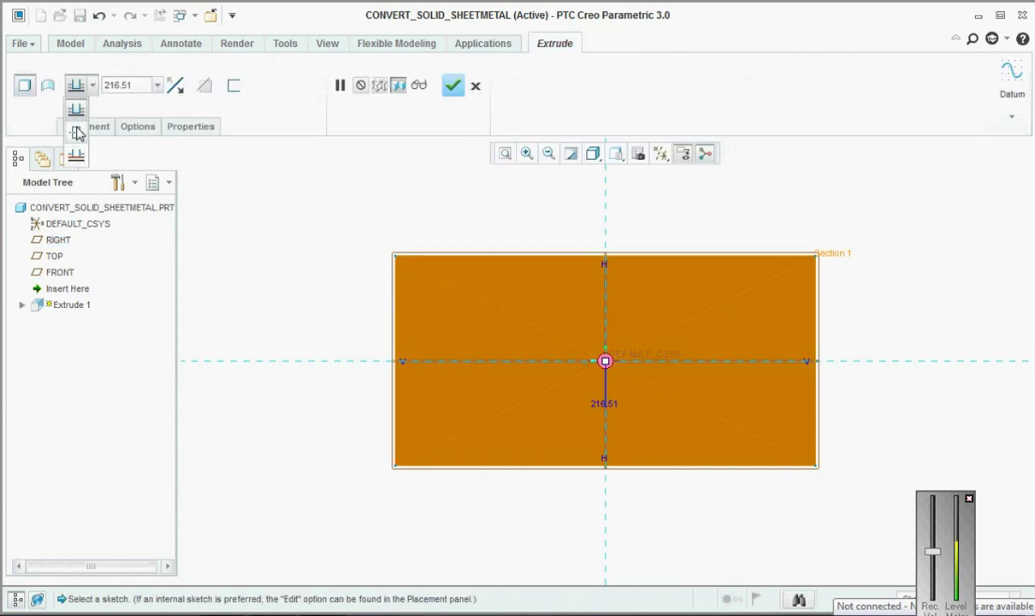
left_click(76, 133)
double_click(137, 85)
type("150")
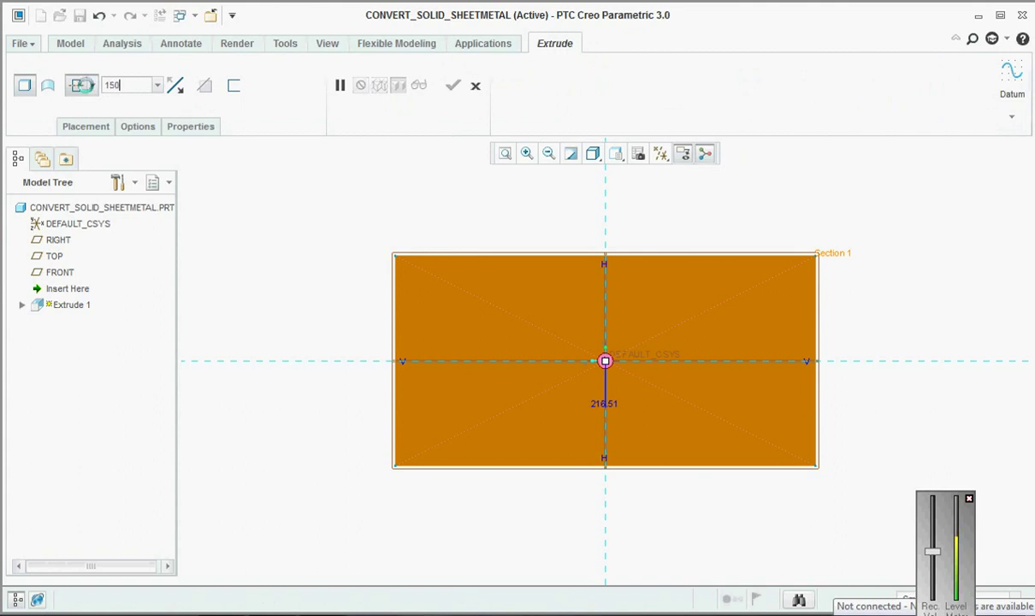
key("Return")
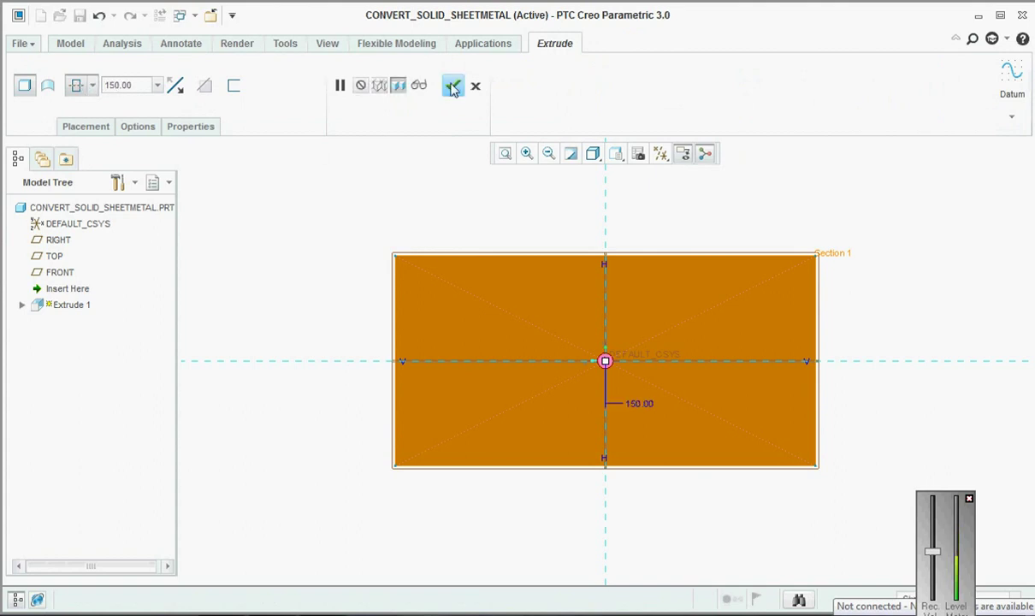
left_click(453, 84)
Show the default view shaded with edges, hiding datum planes and the spin centre.
key("ctrl+d")
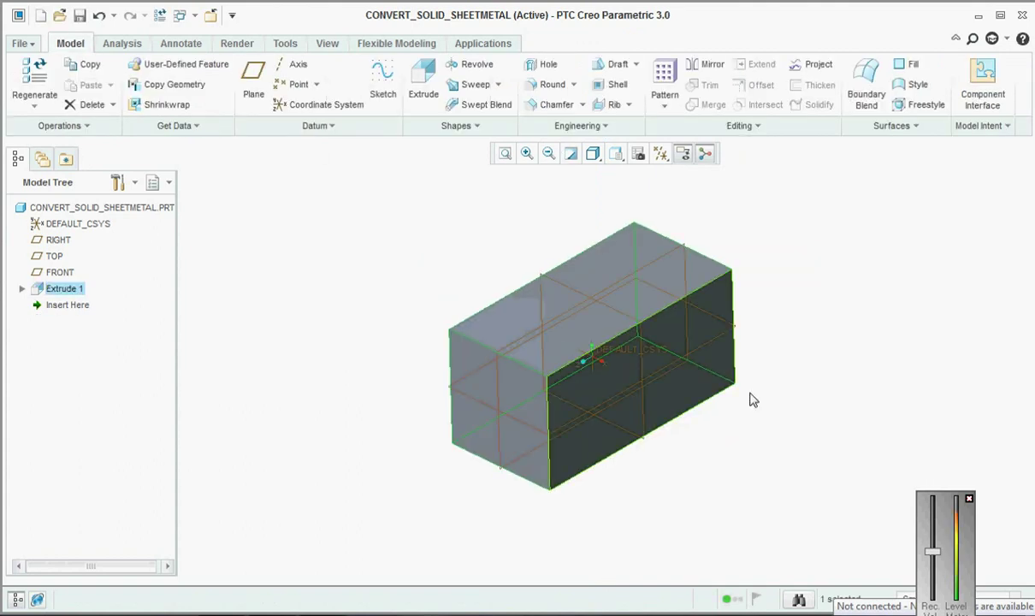
left_click(593, 155)
left_click(614, 189)
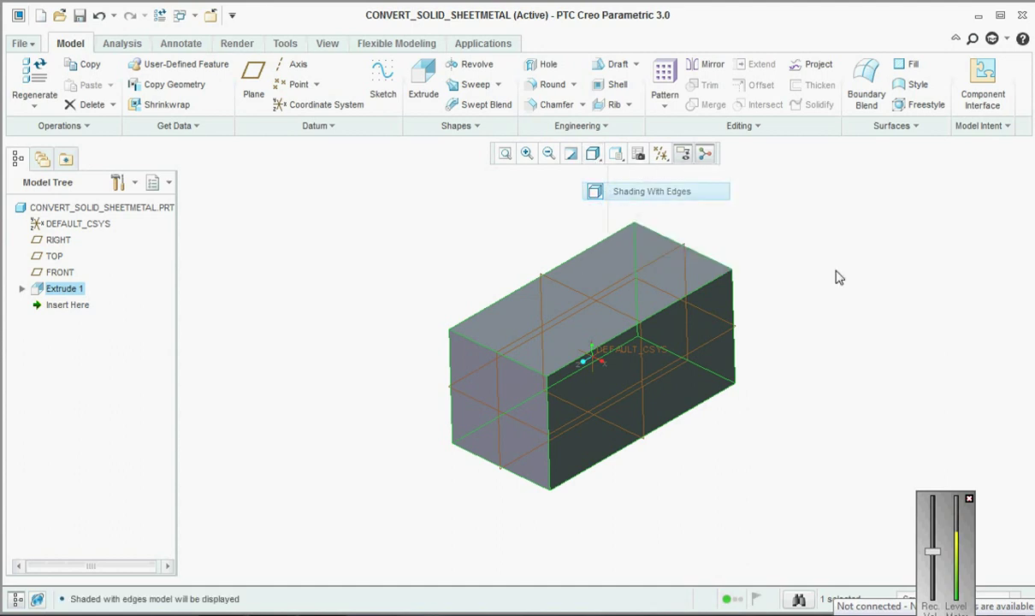
left_click(660, 154)
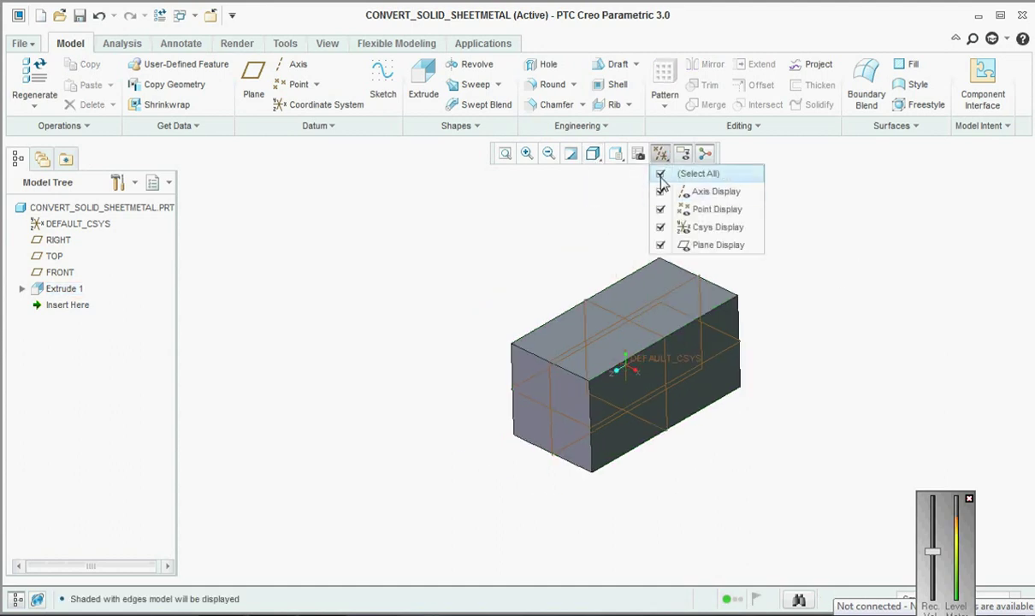
left_click(702, 246)
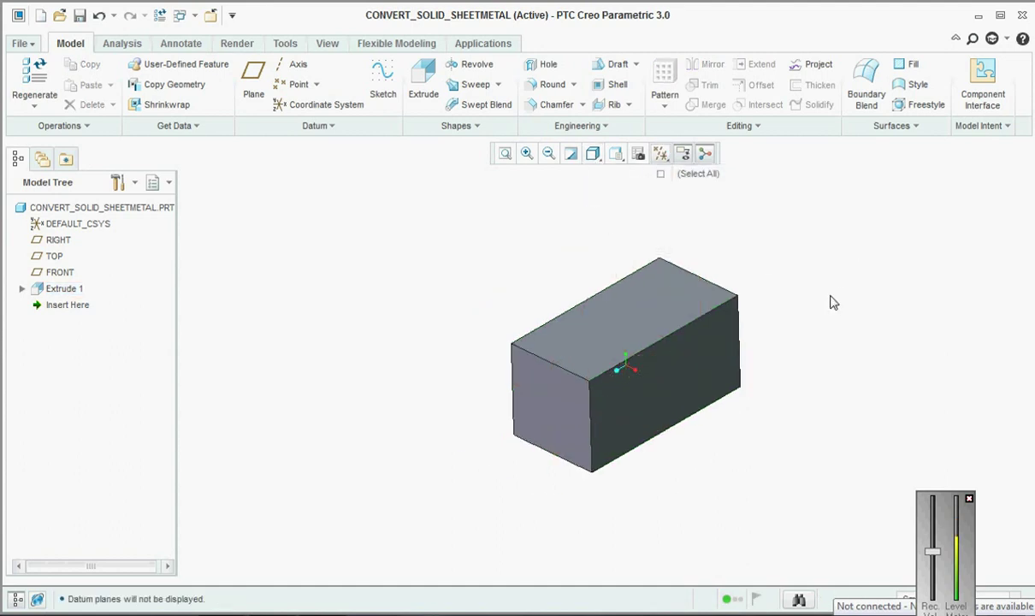
left_click(705, 156)
Convert the block to sheet metal by shelling, removing its bottom face.
left_click(86, 126)
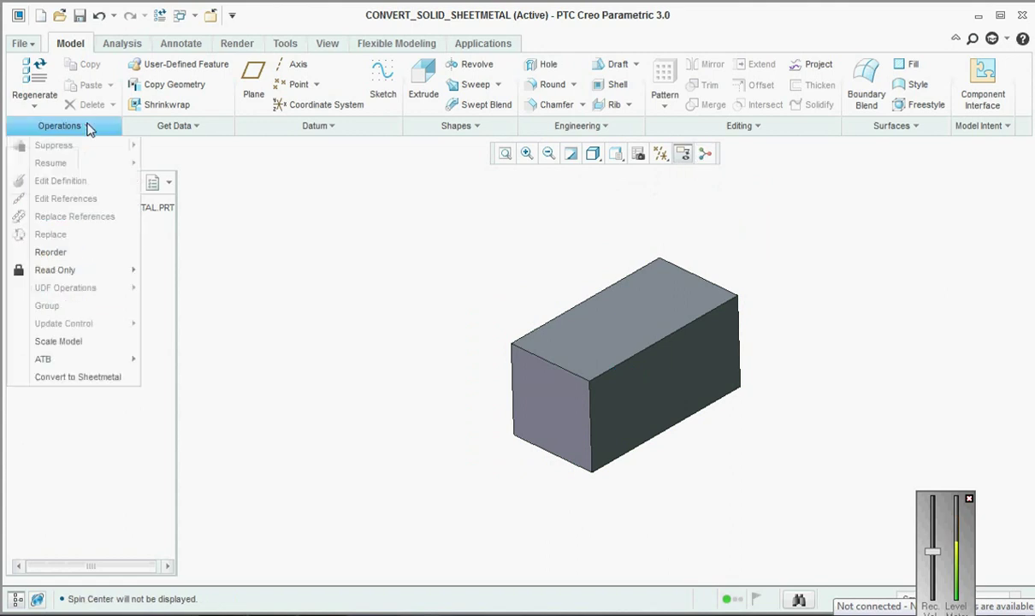
left_click(86, 379)
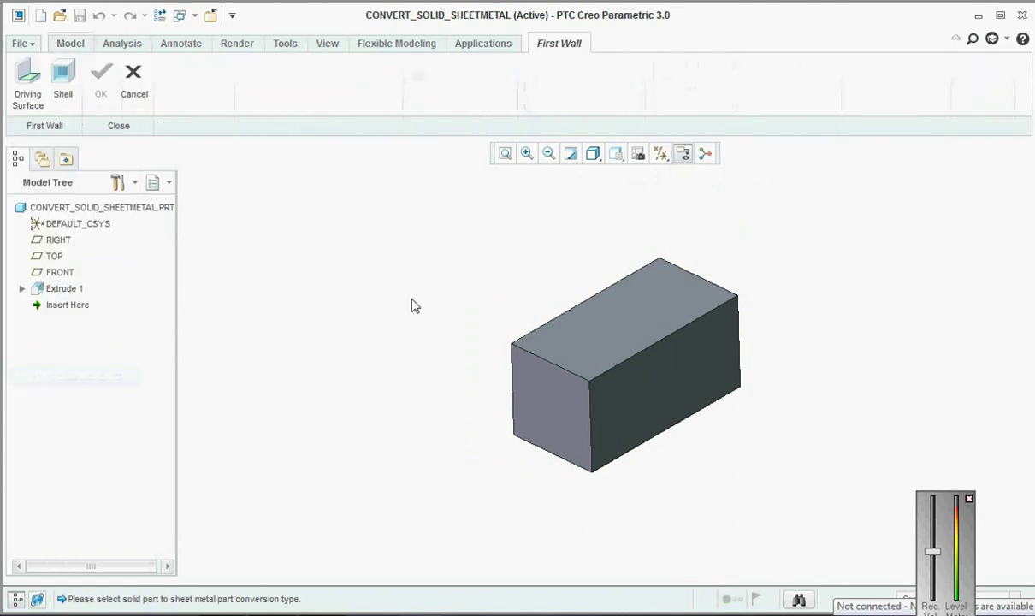
left_click(72, 91)
middle_click_drag(420, 301, 423, 227)
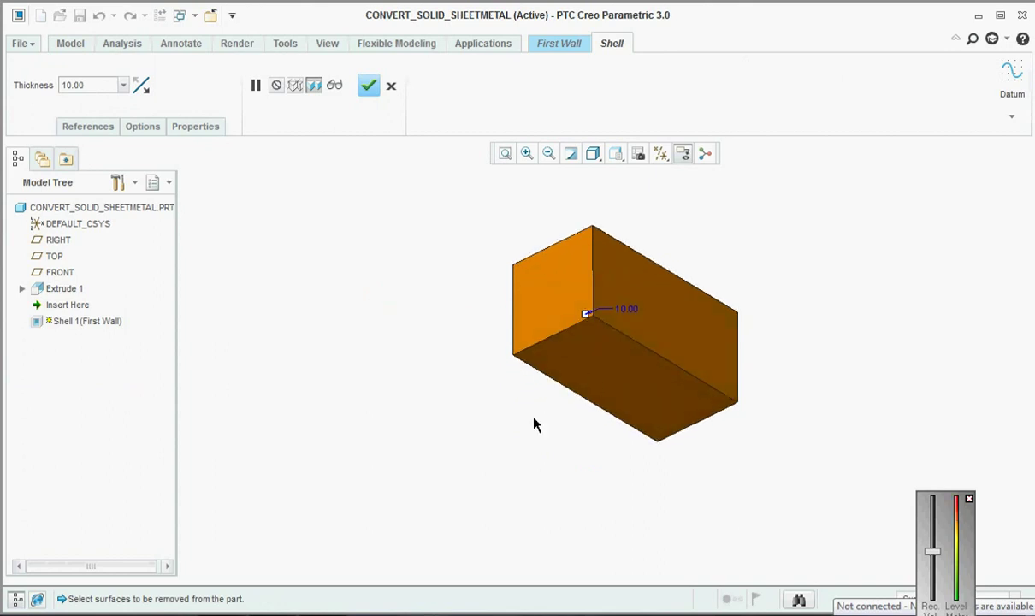
left_click(603, 373)
Flip the 10.00 wall thickness outward and accept the shell.
scroll(614, 363, "down", 6)
middle_click_drag(614, 365, 556, 434)
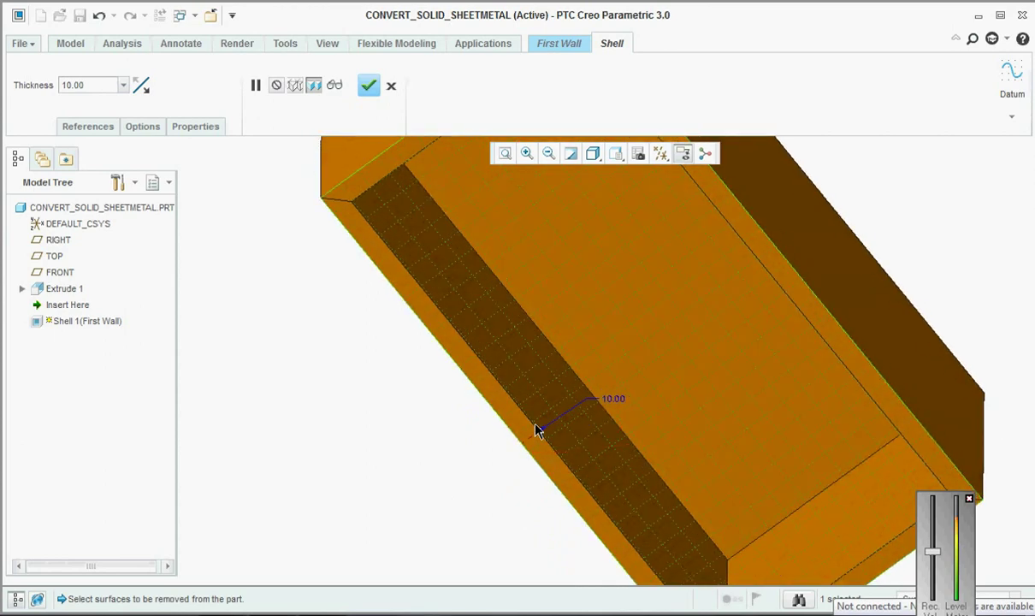
scroll(539, 428, "down", 3)
scroll(534, 474, "up", 3)
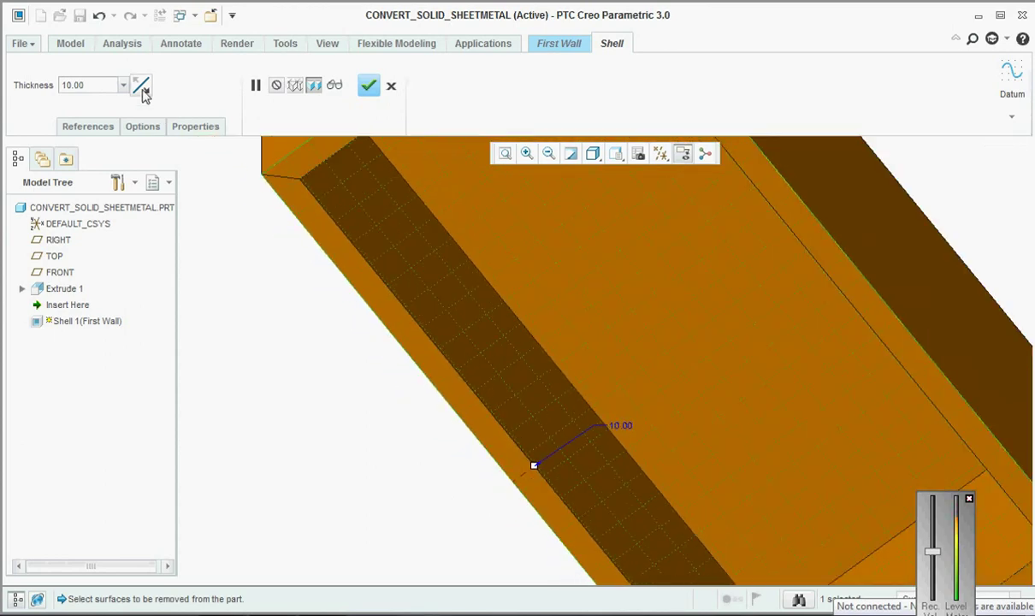
left_click(143, 90)
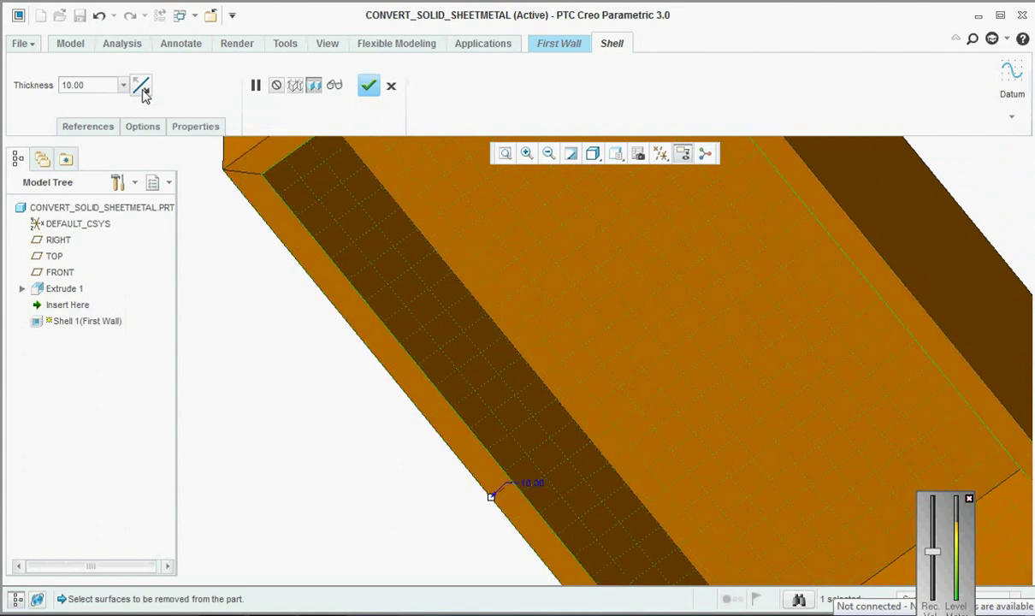
scroll(570, 403, "up", 4)
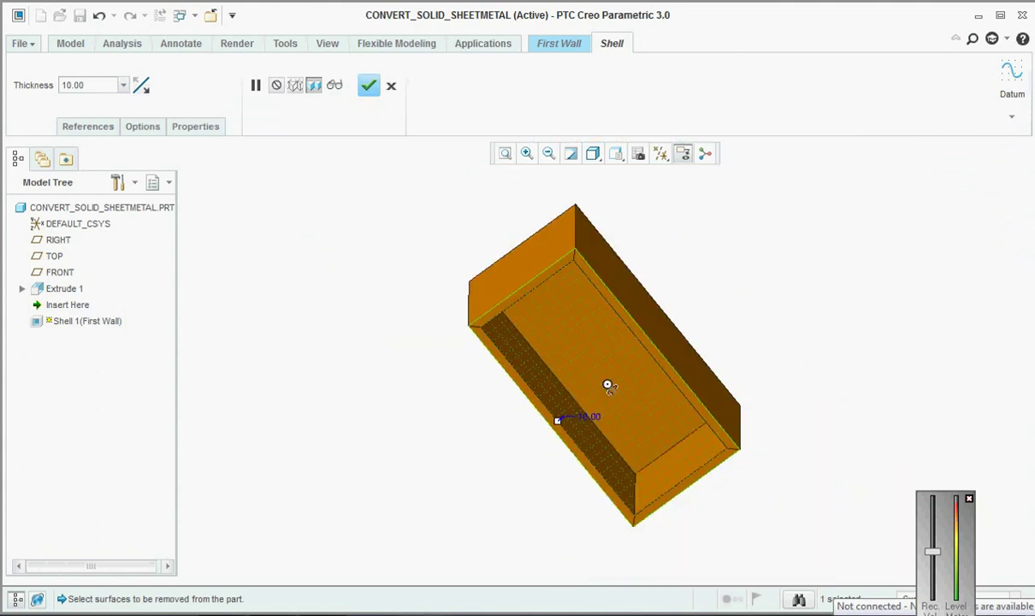
middle_click_drag(573, 407, 726, 321)
middle_click(726, 321)
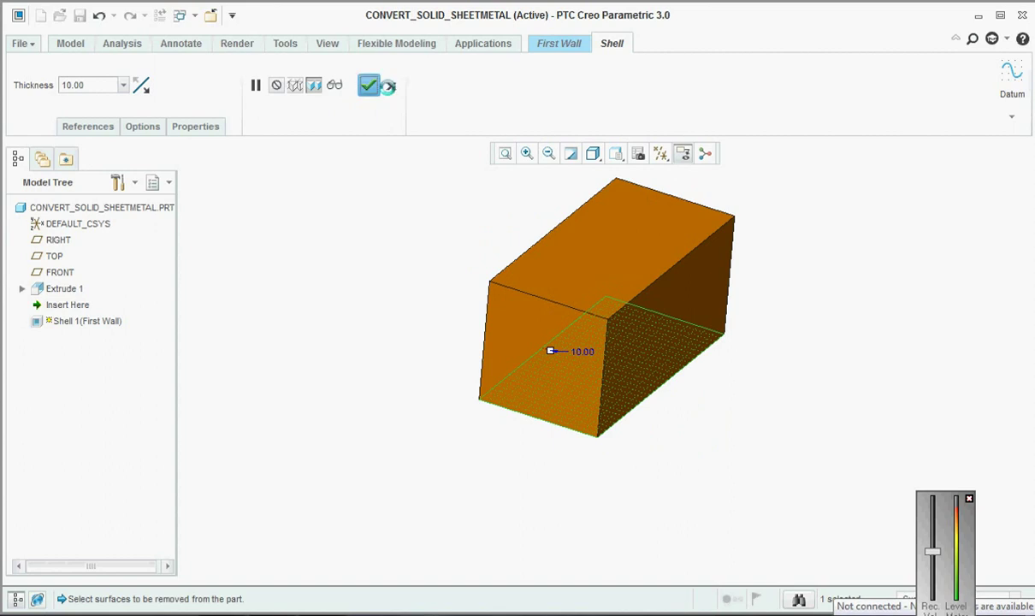
scroll(633, 436, "up", 2)
mouse_move(633, 436)
middle_mouse_down()
mouse_move(619, 429)
mouse_move(640, 425)
mouse_move(630, 430)
middle_mouse_up()
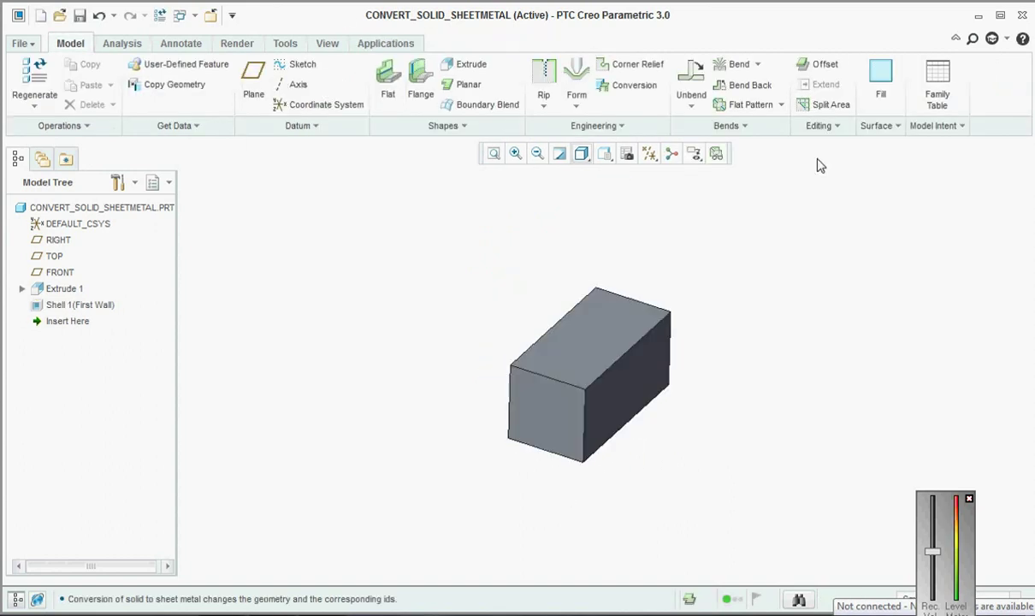
Apply an edge bend to the box's four top edges and accept it.
mouse_move(749, 364)
middle_mouse_down()
mouse_move(607, 374)
mouse_move(619, 320)
mouse_move(617, 376)
mouse_move(601, 361)
mouse_move(605, 330)
mouse_move(597, 374)
mouse_move(619, 369)
mouse_move(608, 361)
mouse_move(610, 376)
mouse_move(803, 344)
middle_mouse_up()
left_click(757, 64)
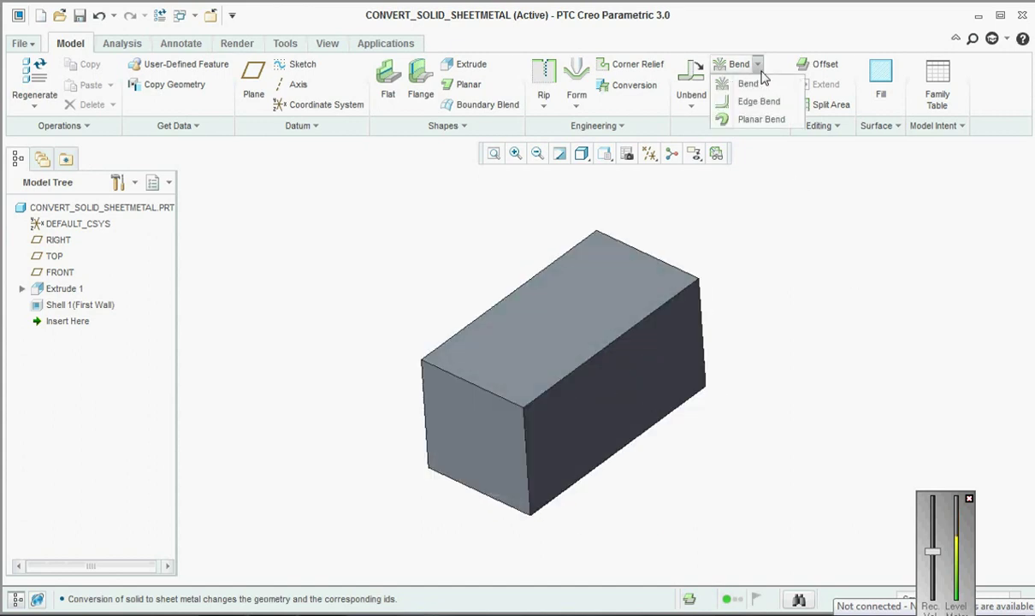
left_click(766, 101)
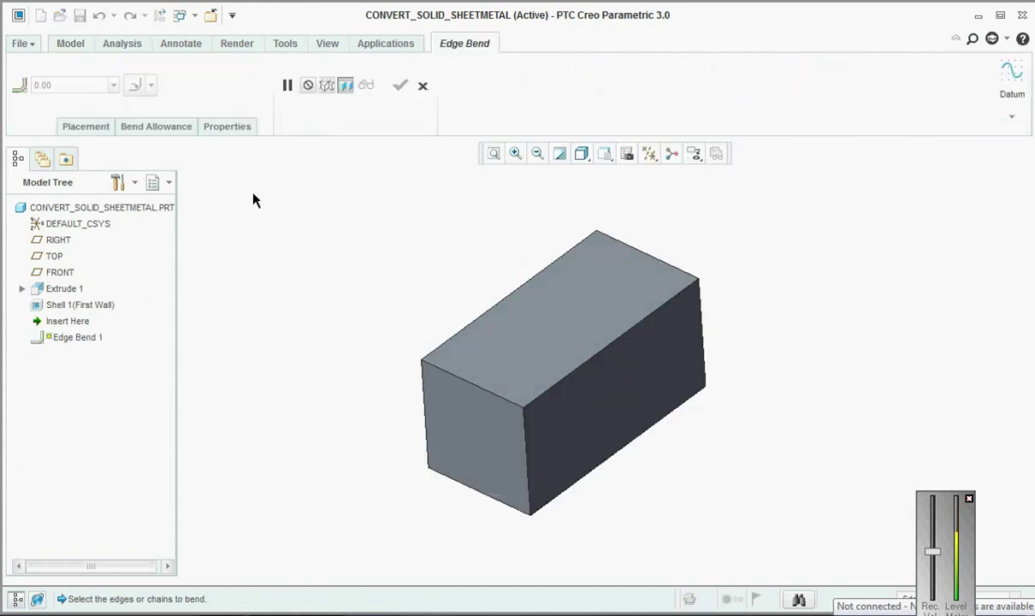
left_click(579, 373)
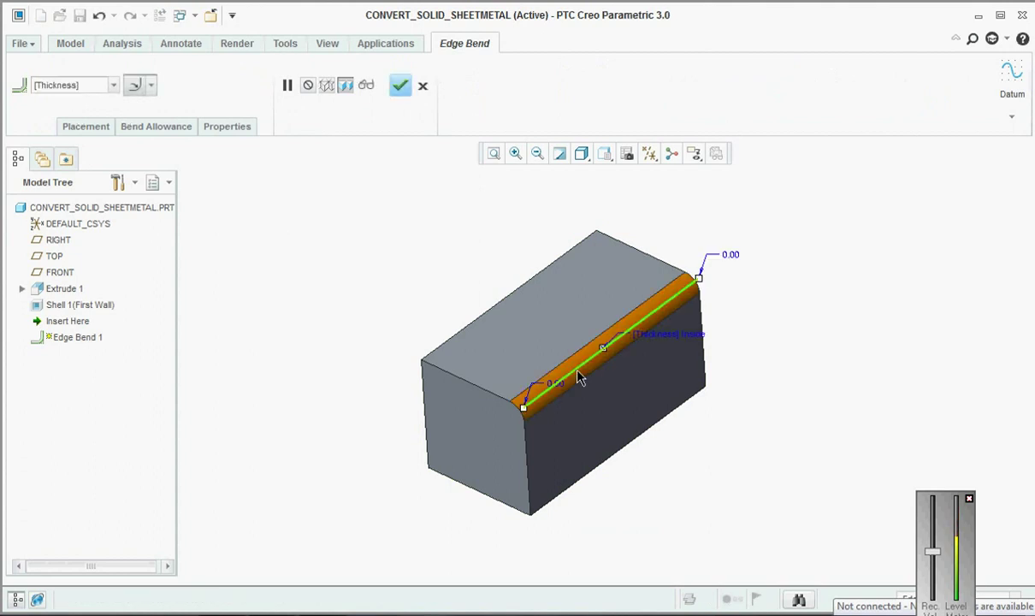
left_click(478, 386, "ctrl")
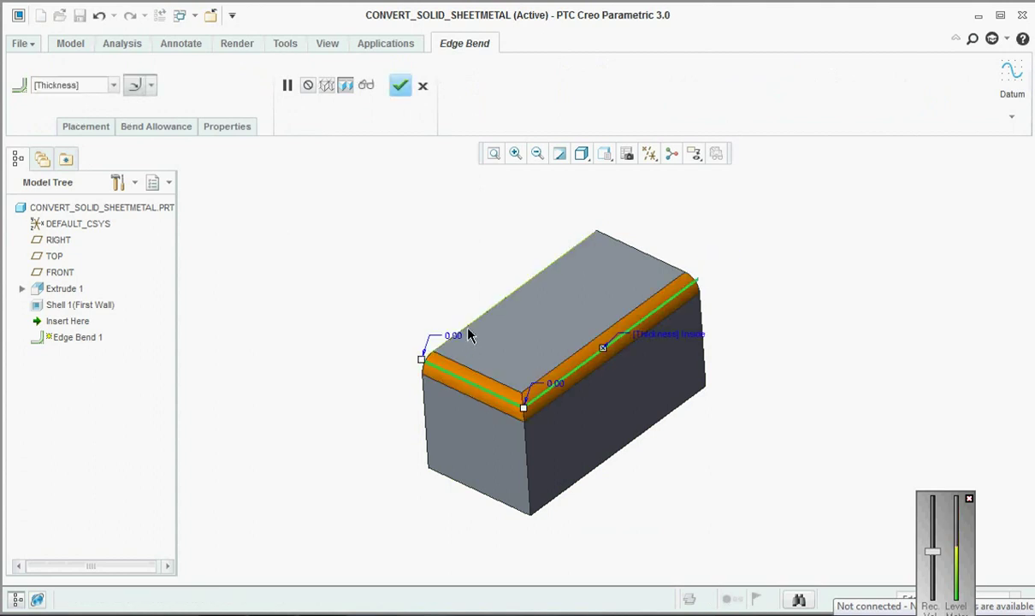
left_click(470, 329, "ctrl")
left_click(646, 259, "ctrl")
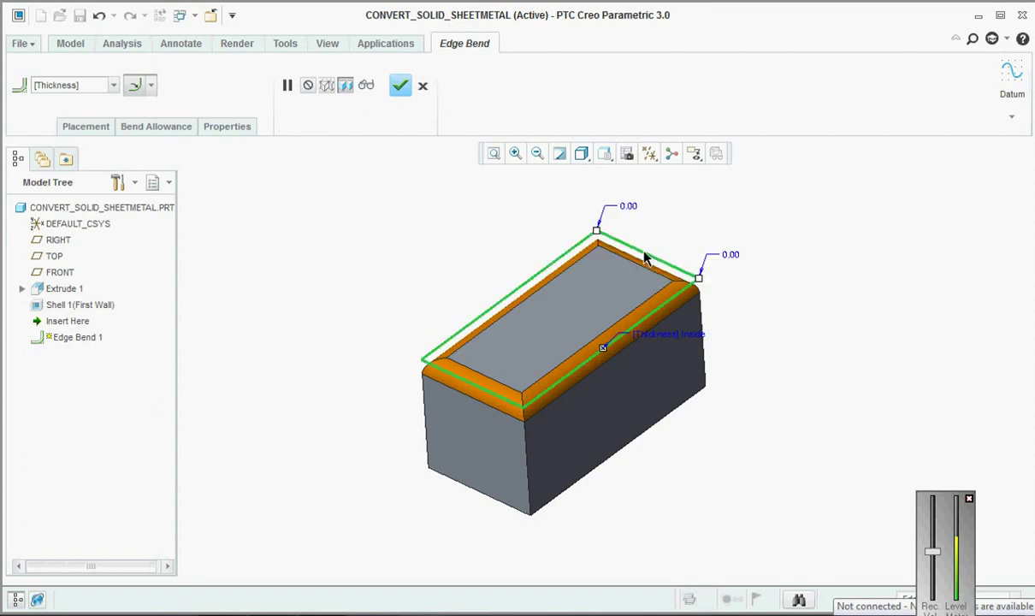
scroll(526, 379, "up", 1)
mouse_move(526, 379)
middle_mouse_down()
mouse_move(524, 278)
mouse_move(524, 373)
middle_mouse_up()
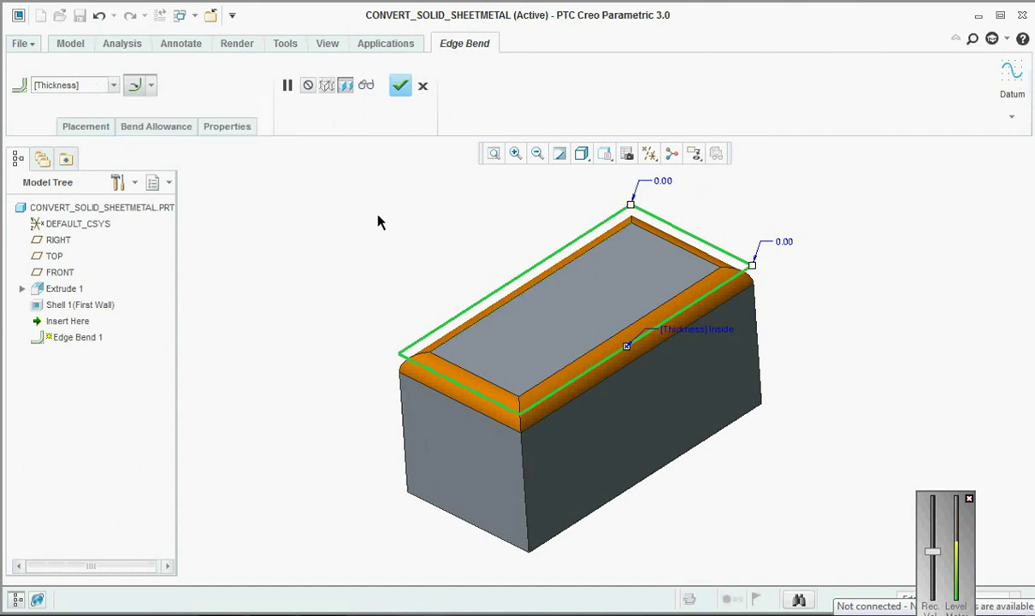
left_click(399, 85)
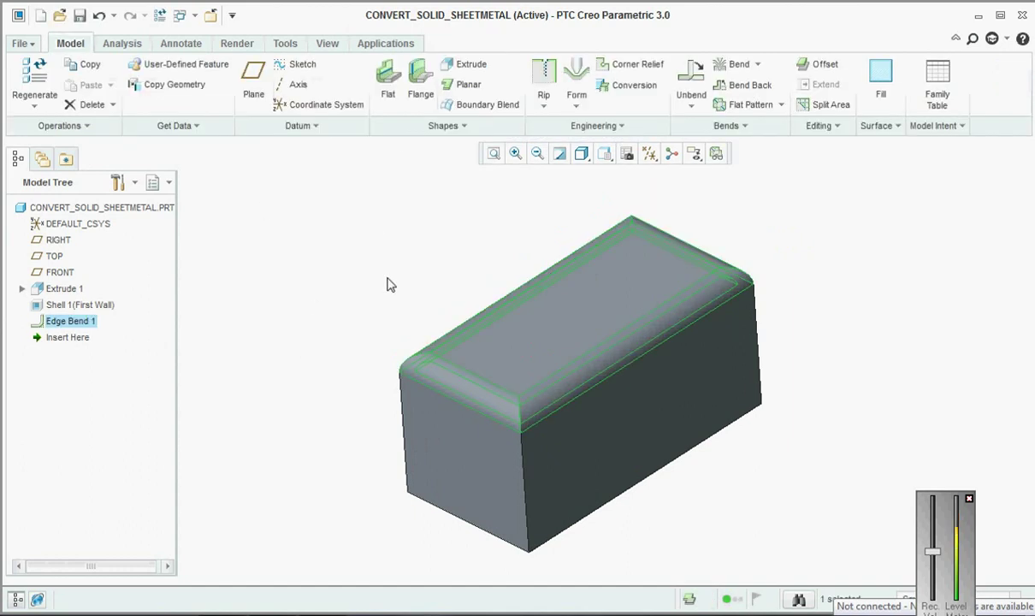
Clear the selection and start an Edge Rip feature.
left_click(387, 285)
middle_click_drag(386, 285, 663, 459)
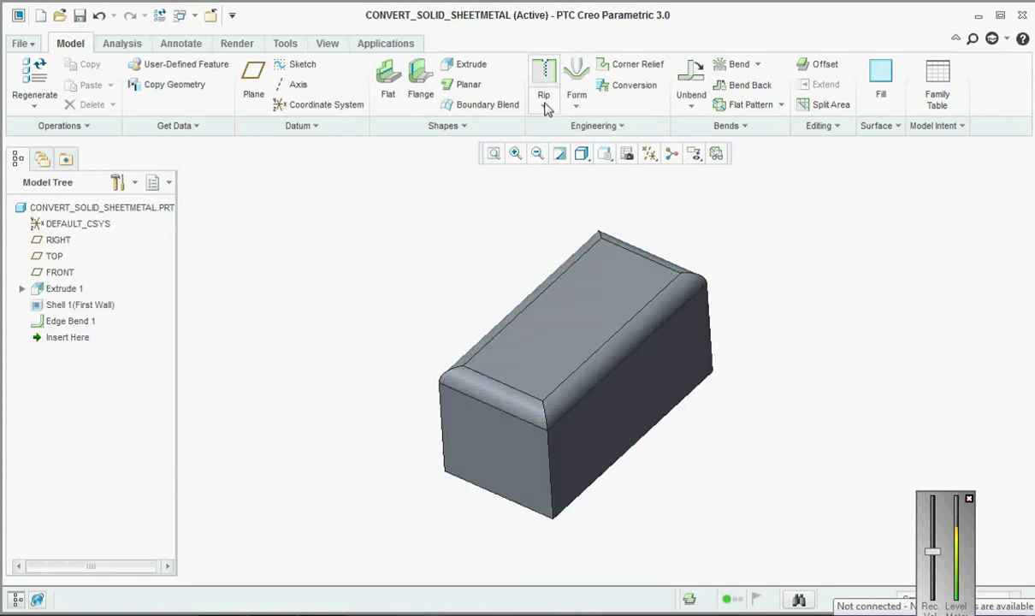
left_click(547, 109)
left_click(575, 123)
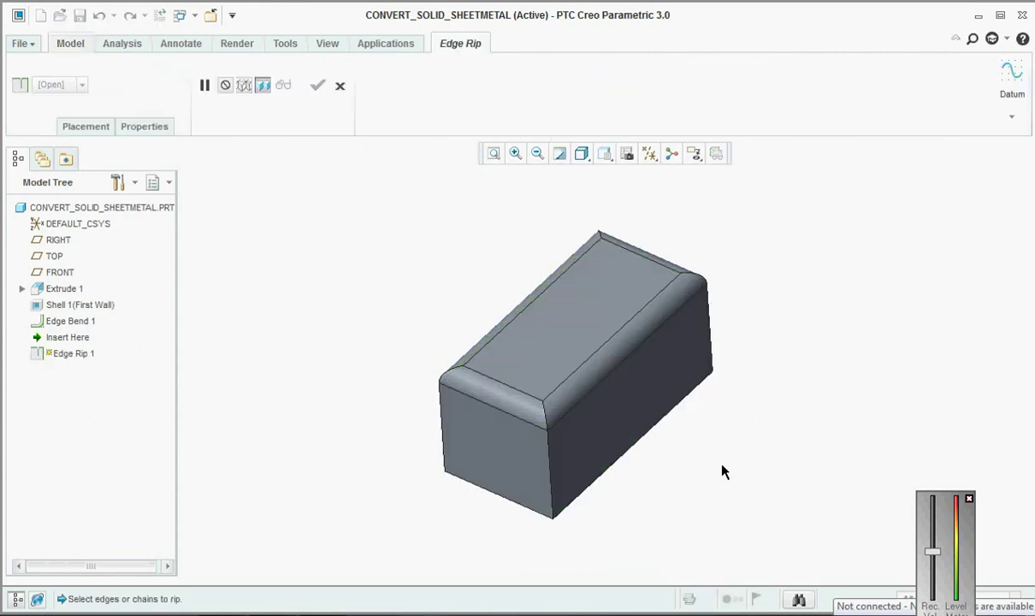
Select the four vertical corner edges of the box as rip edges.
left_click(550, 475)
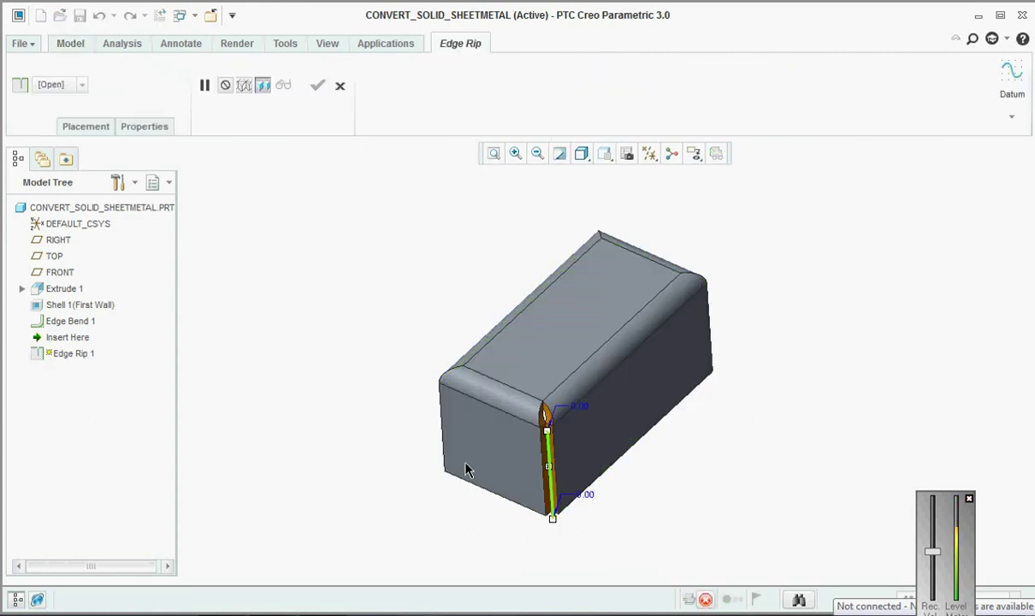
left_click(441, 424, "ctrl")
left_click(710, 343, "ctrl")
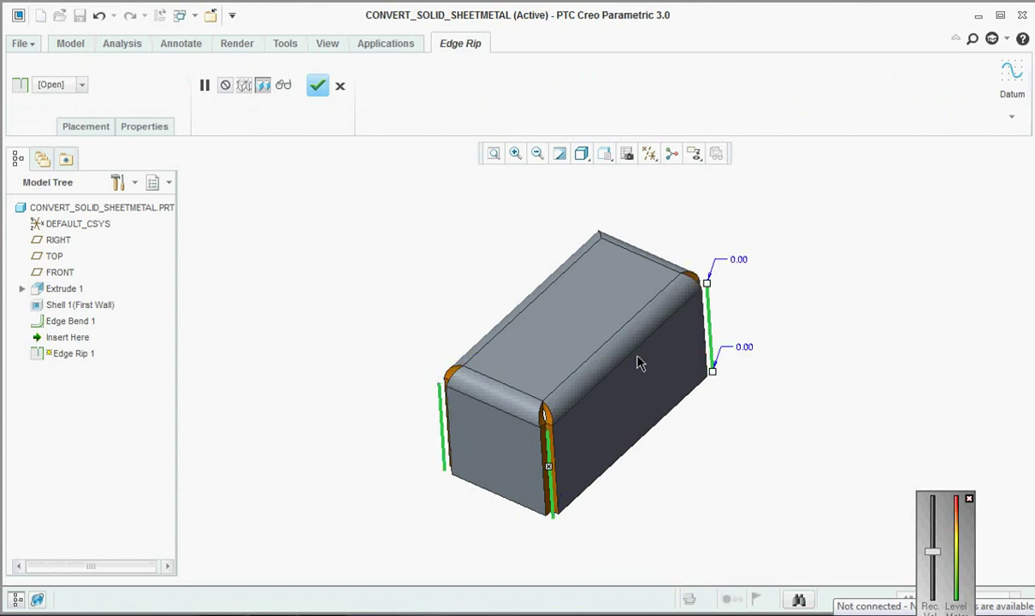
left_click(602, 280, "ctrl")
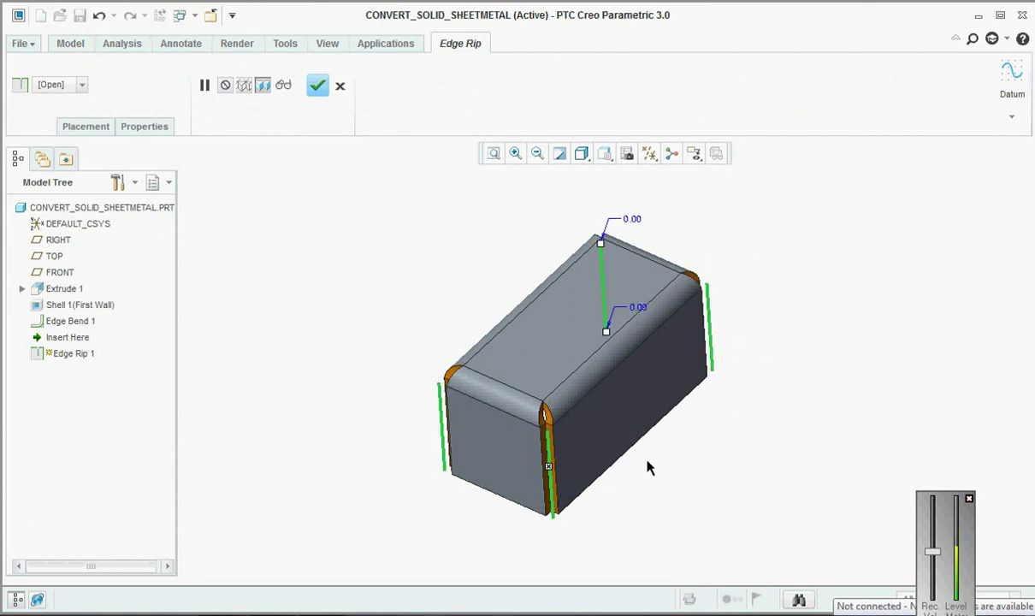
middle_click_drag(647, 469, 715, 528)
scroll(650, 479, "up", 4)
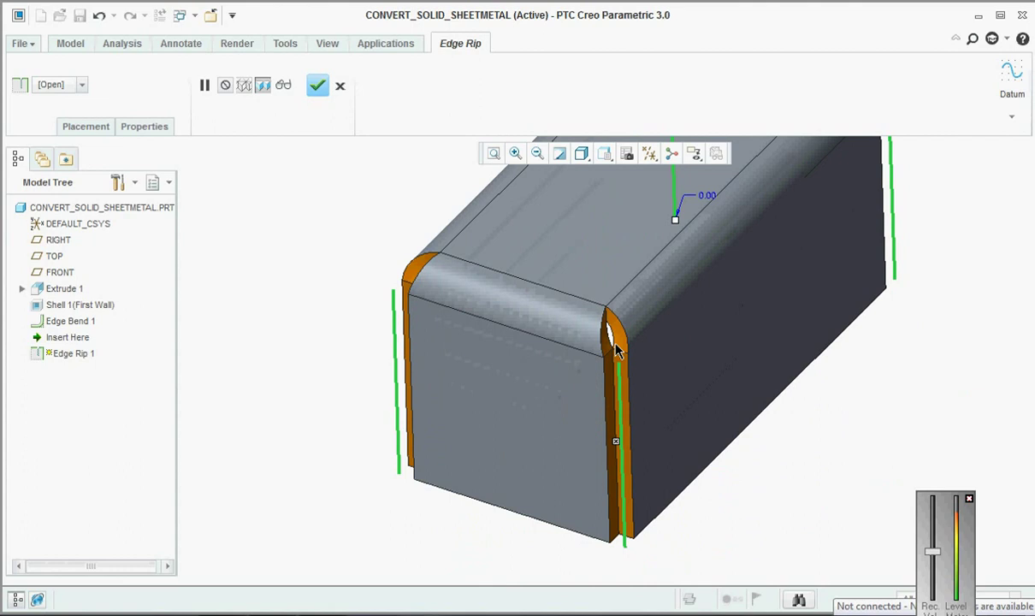
scroll(548, 510, "down", 1)
scroll(549, 510, "down", 1)
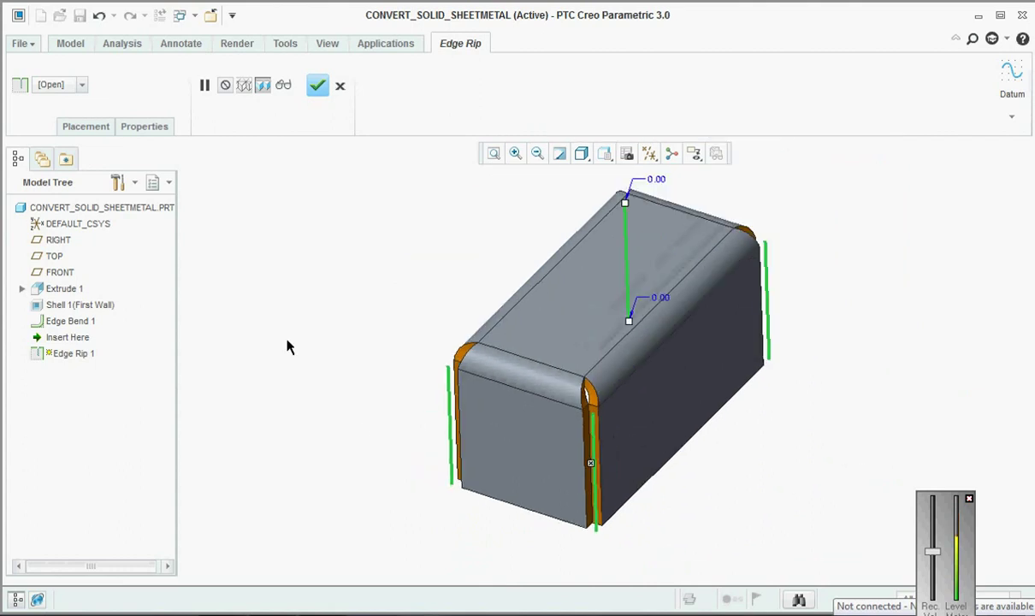
Try the Open and Blind edge treatments on the rip edges, then choose Gap.
left_click(94, 128)
left_click(217, 262)
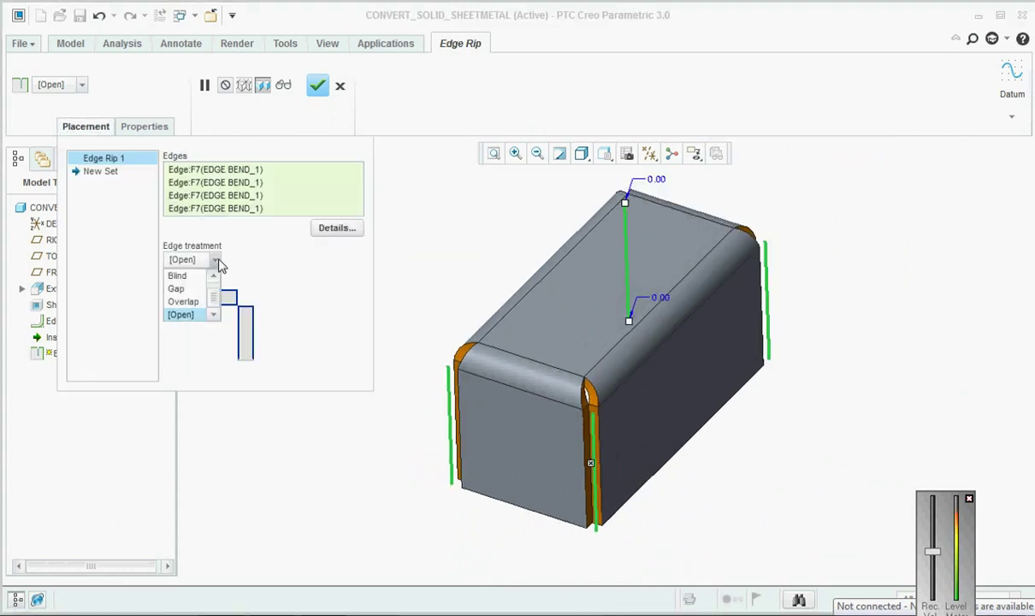
left_click_drag(213, 304, 214, 295)
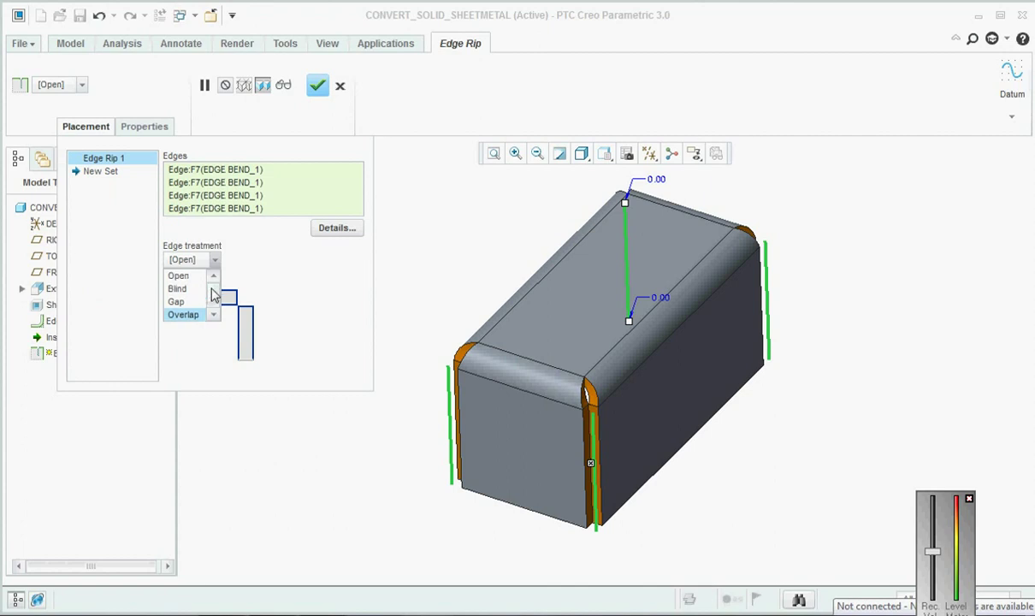
left_click(182, 276)
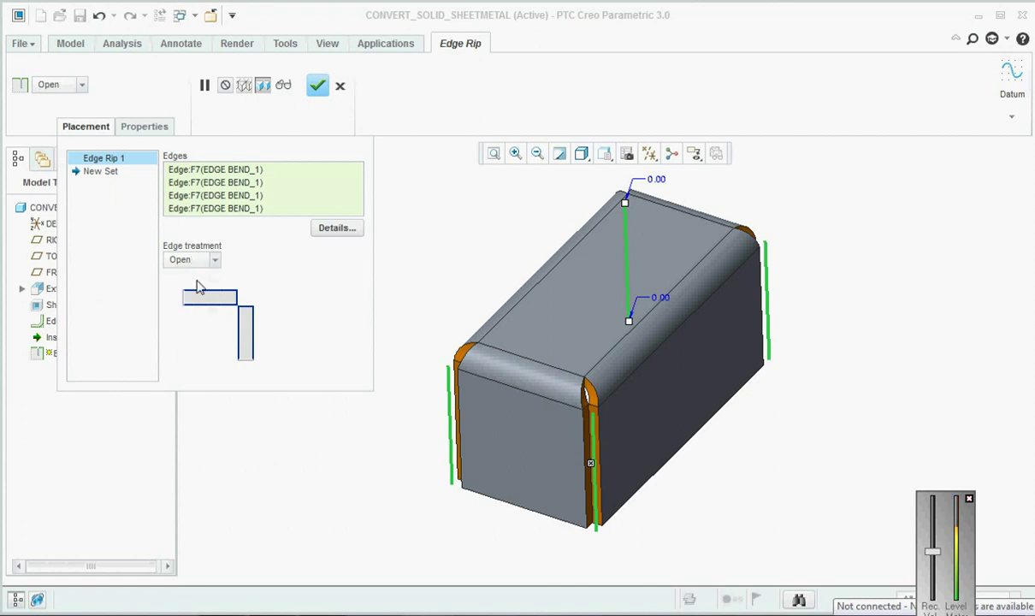
left_click(215, 261)
left_click(179, 289)
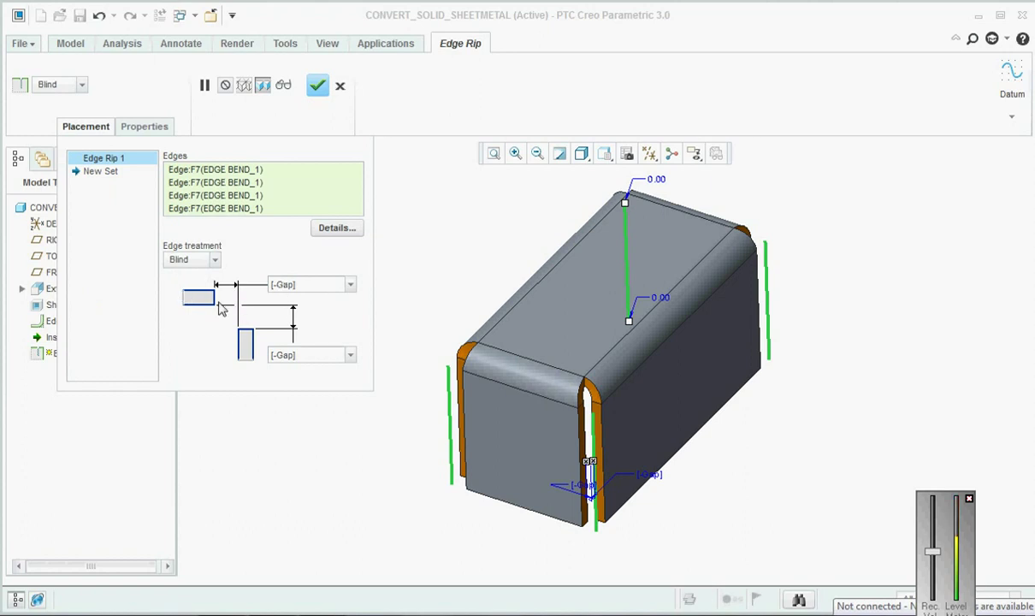
left_click(215, 261)
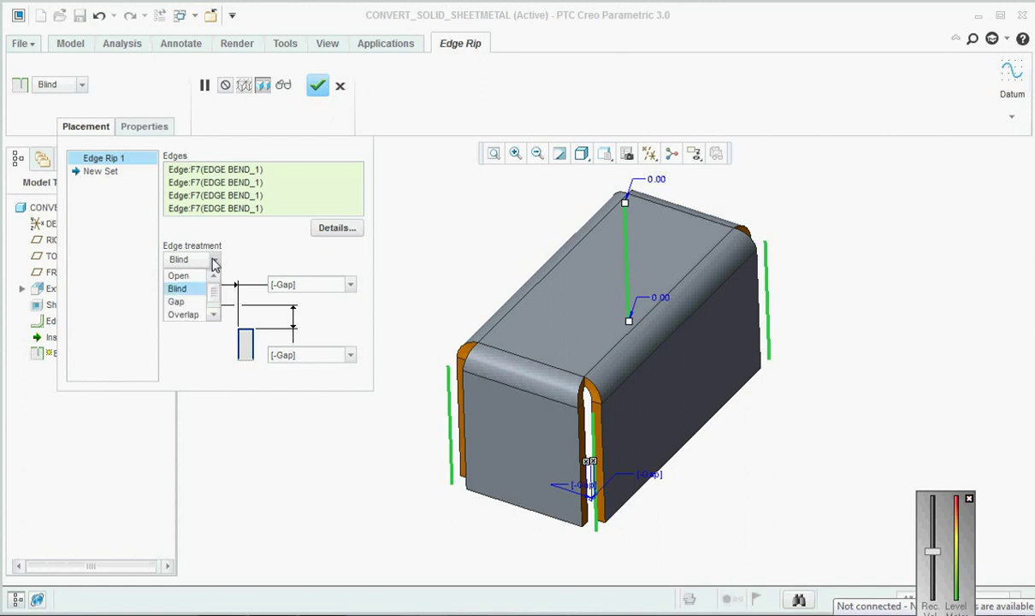
left_click(192, 302)
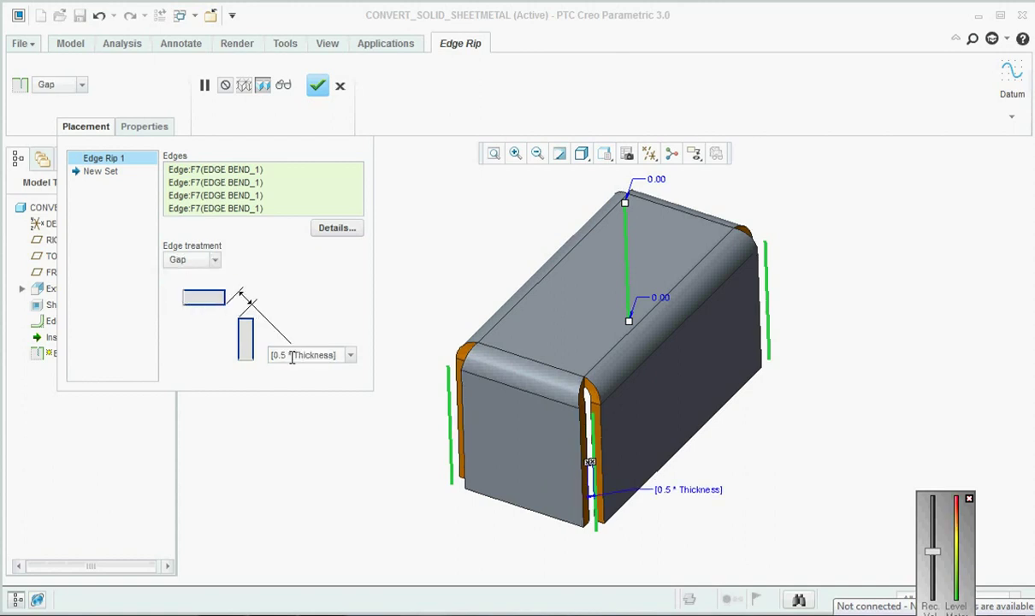
Keep the gap at 0.5 × Thickness, settle on Gap over Overlap, and finish.
left_click(351, 359)
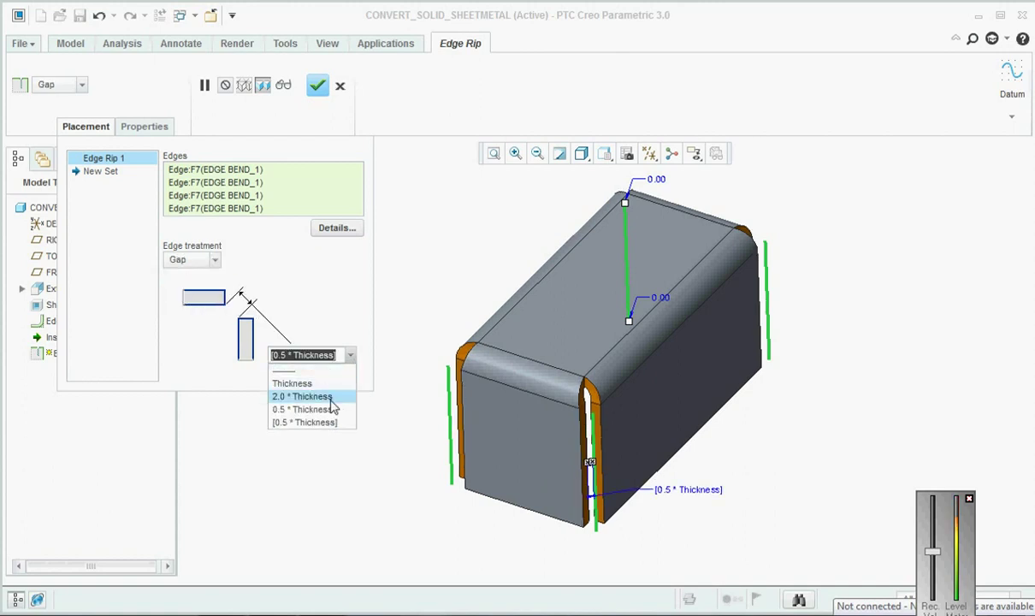
left_click(330, 301)
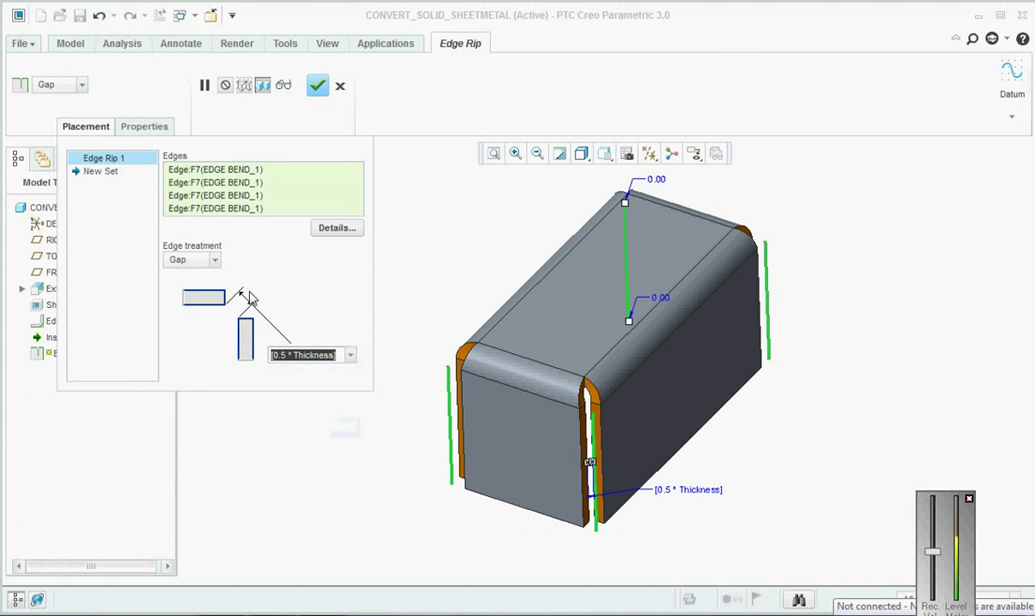
left_click(215, 261)
left_click(184, 315)
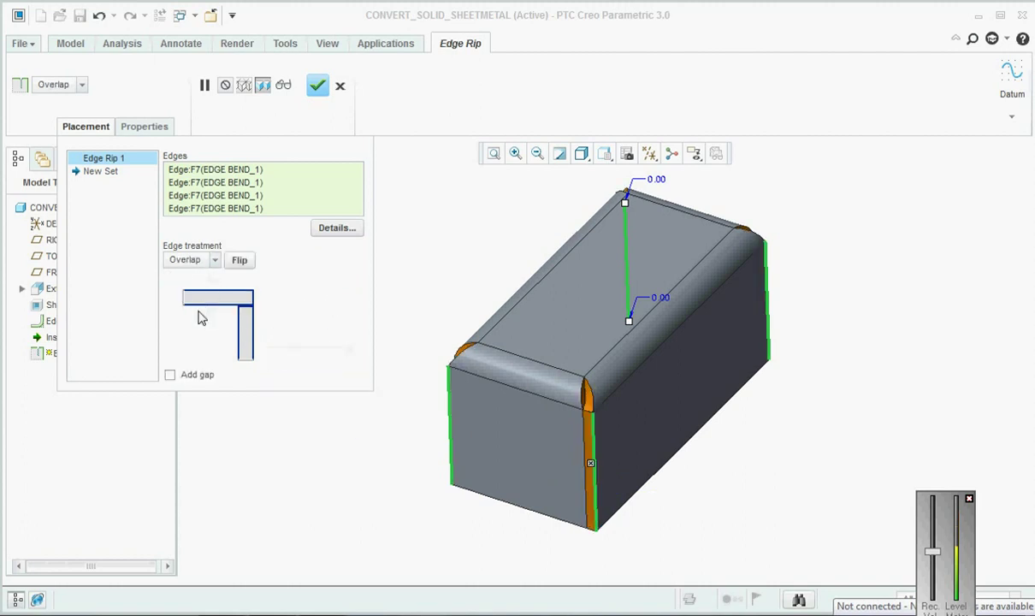
left_click(215, 260)
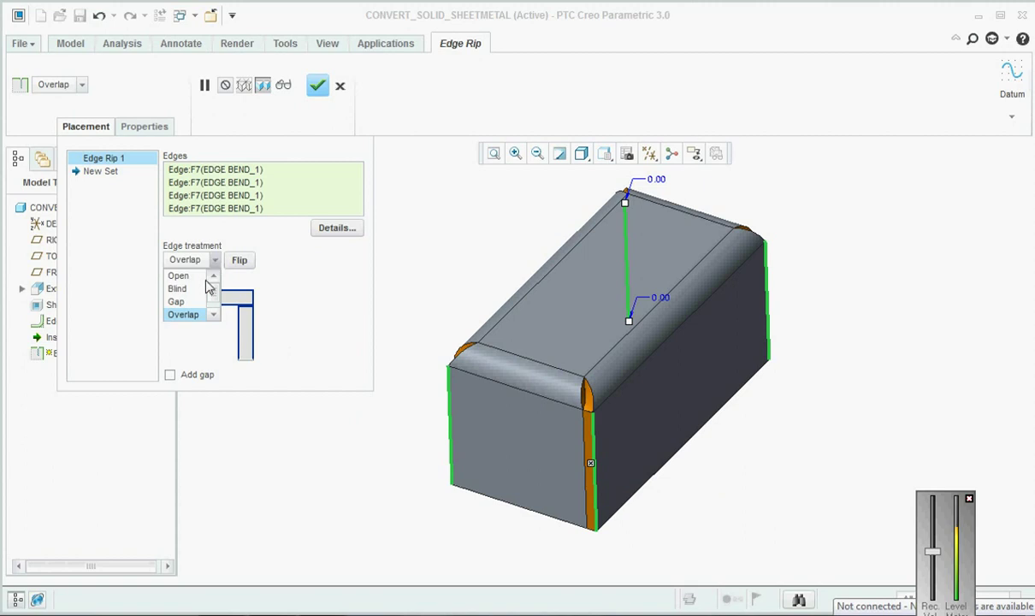
left_click(201, 300)
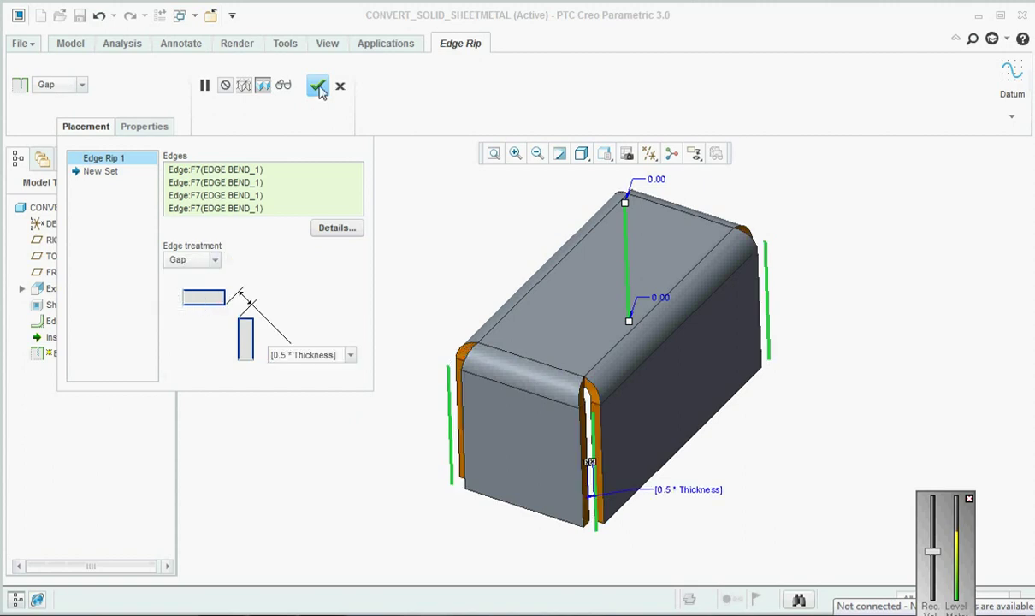
left_click(317, 86)
Start a corner relief and set its type to Circular.
middle_click_drag(393, 312, 469, 423)
scroll(469, 423, "down", 3)
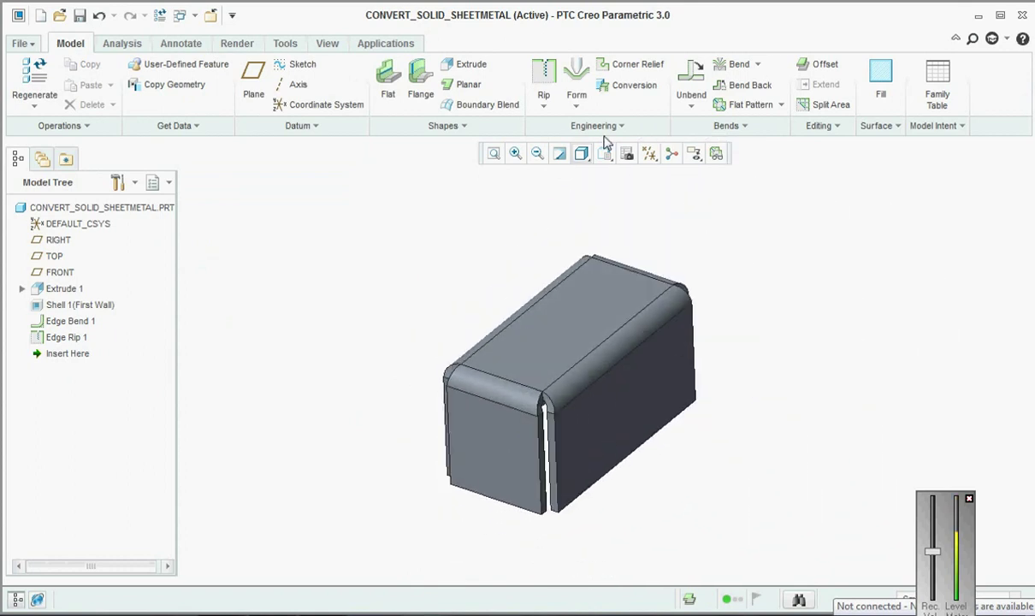
left_click(626, 65)
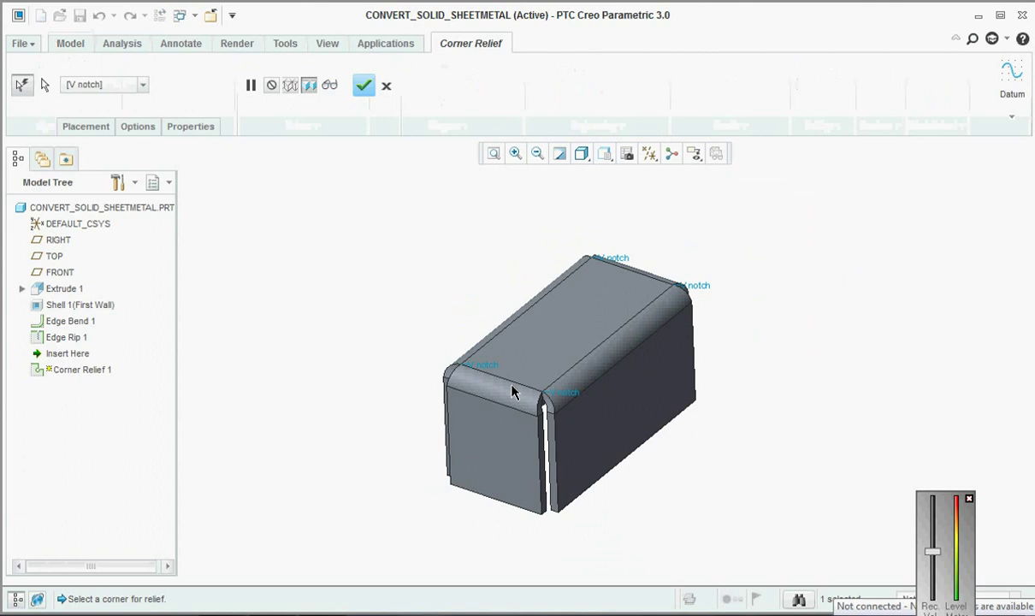
left_click(85, 127)
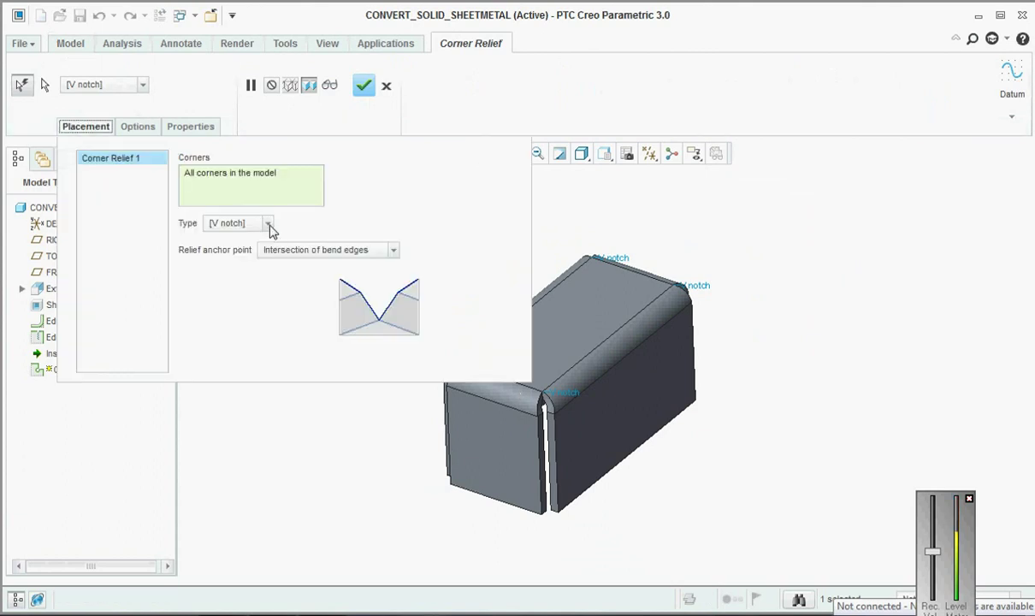
left_click(268, 225)
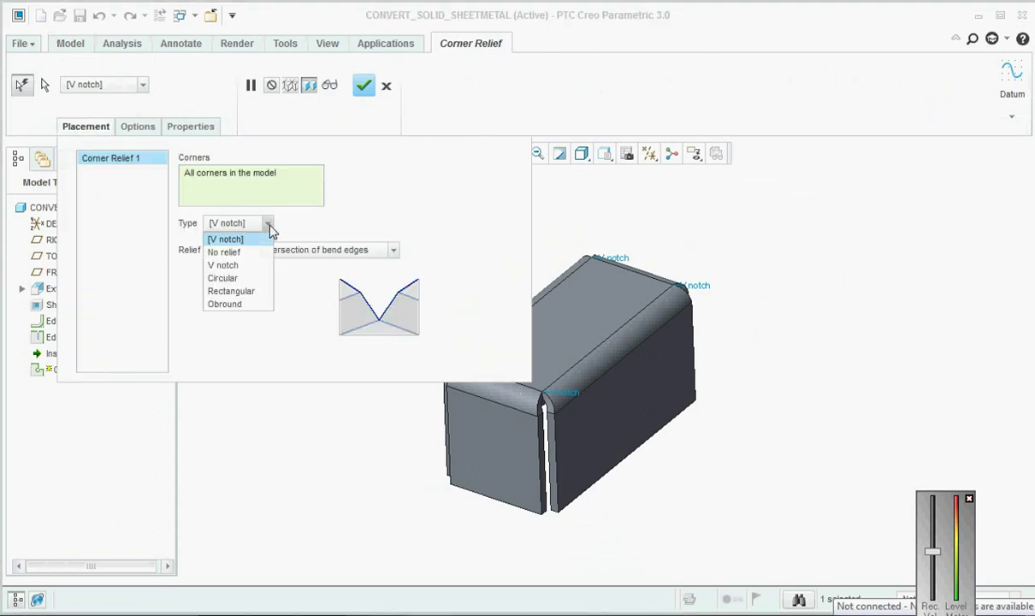
left_click(233, 278)
Anchor the reliefs at the bend-line intersection, size them 2.0 × Thickness, and finish.
scroll(530, 368, "up", 5)
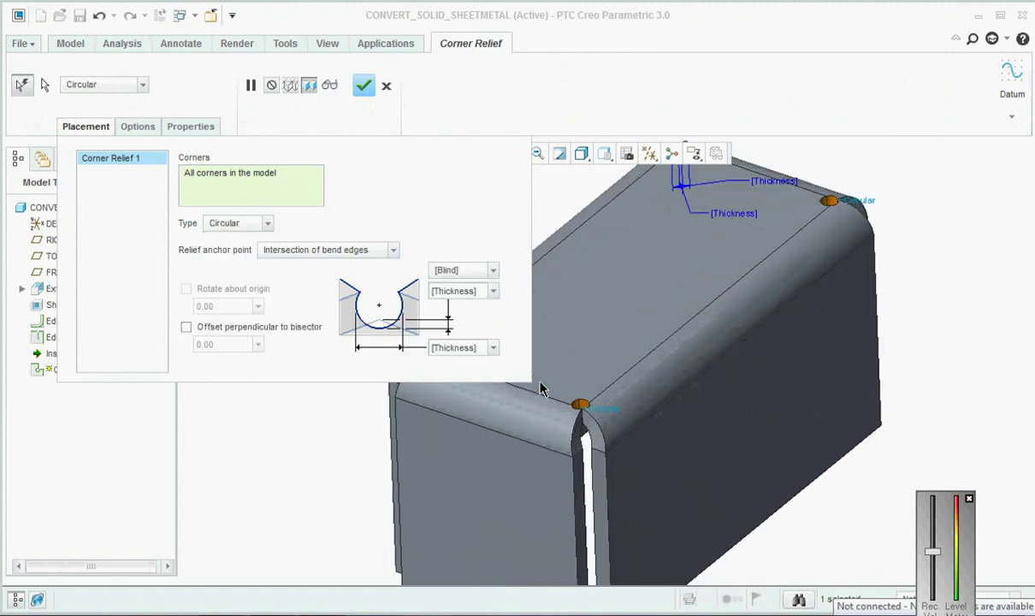
left_click(381, 250)
left_click(352, 280)
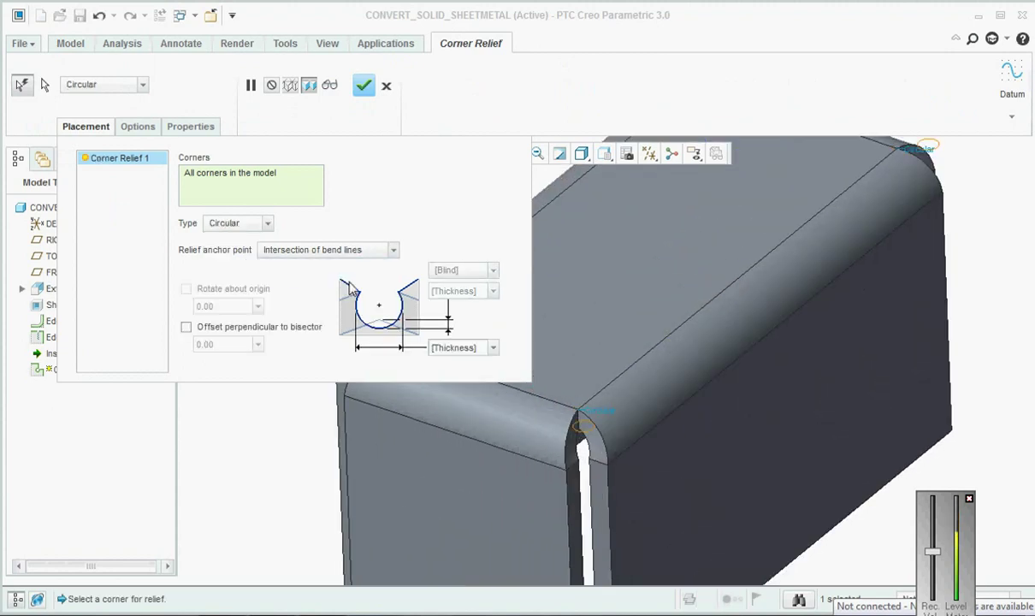
scroll(652, 393, "down", 1)
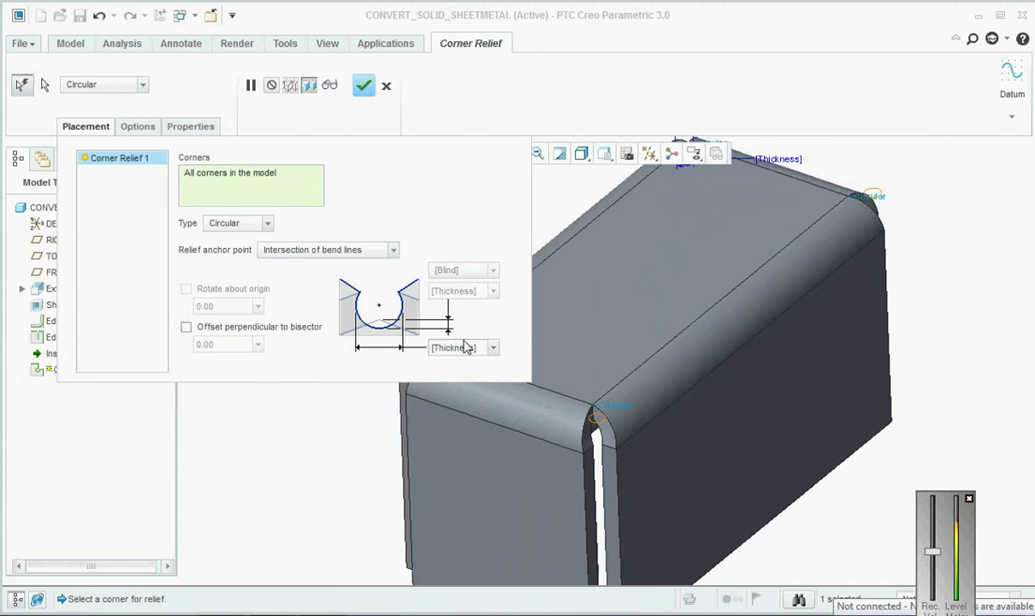
left_click(492, 348)
left_click(477, 393)
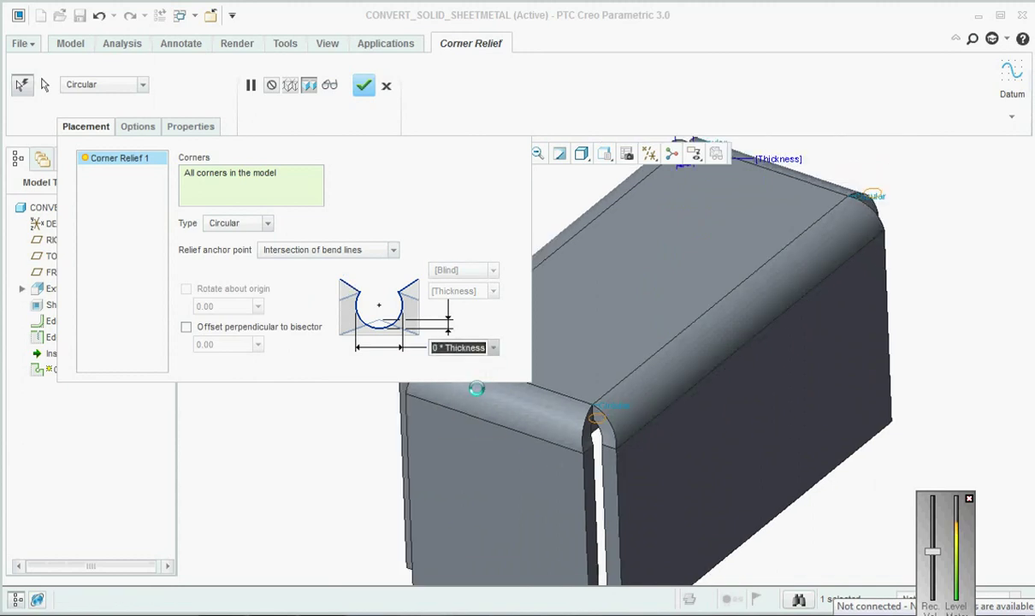
scroll(647, 438, "down", 2)
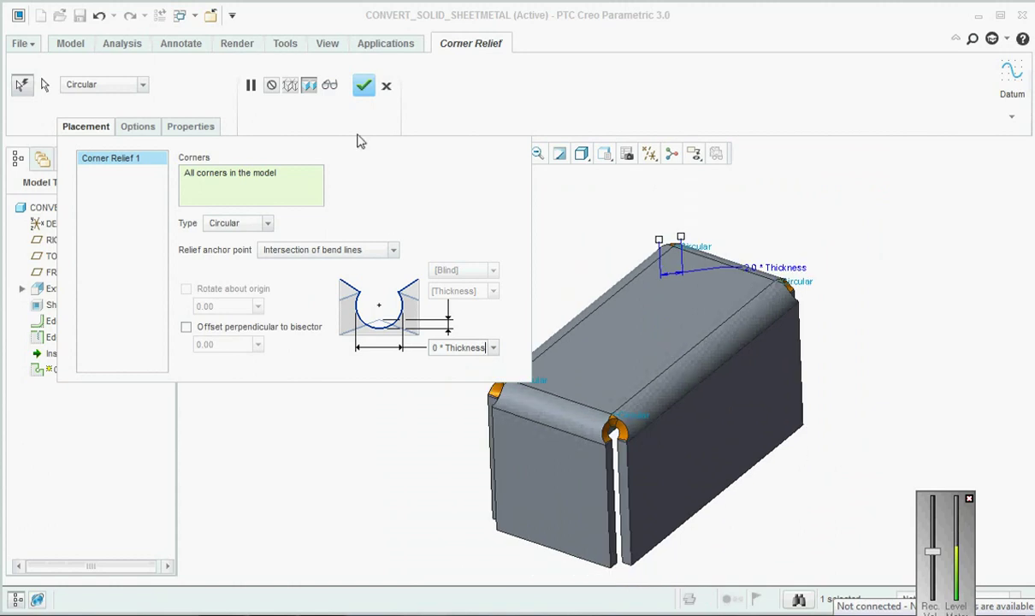
left_click(364, 86)
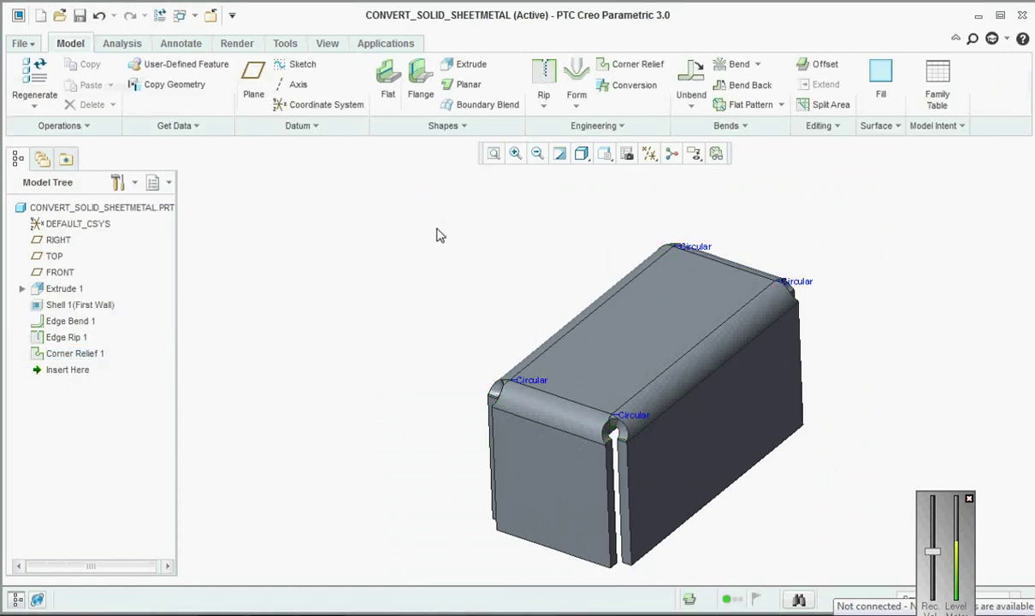
scroll(583, 379, "down", 1)
key("ctrl+d")
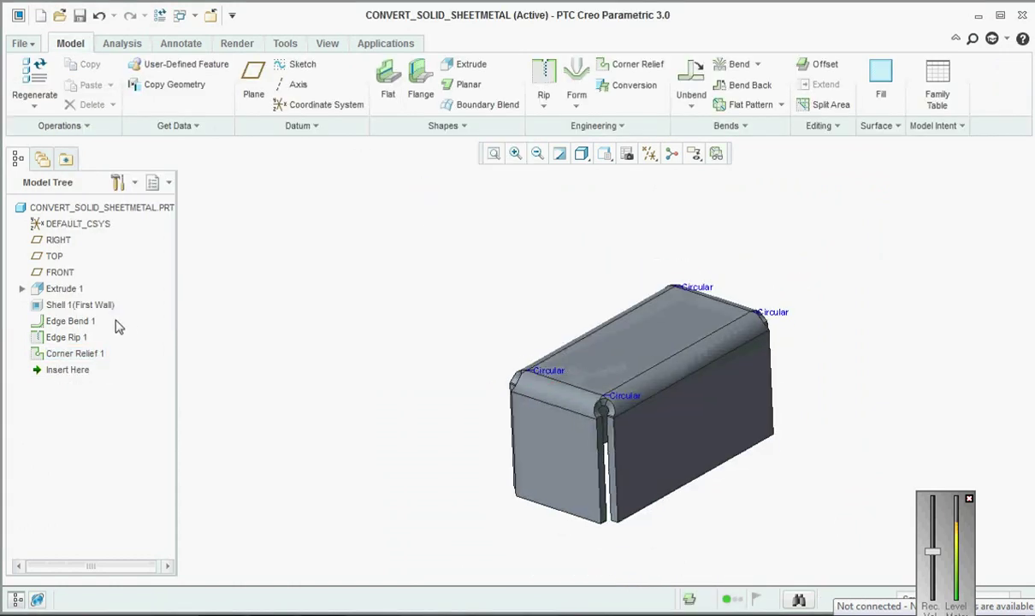
mouse_move(89, 369)
left_mouse_down()
mouse_move(81, 287)
mouse_move(77, 325)
left_mouse_up()
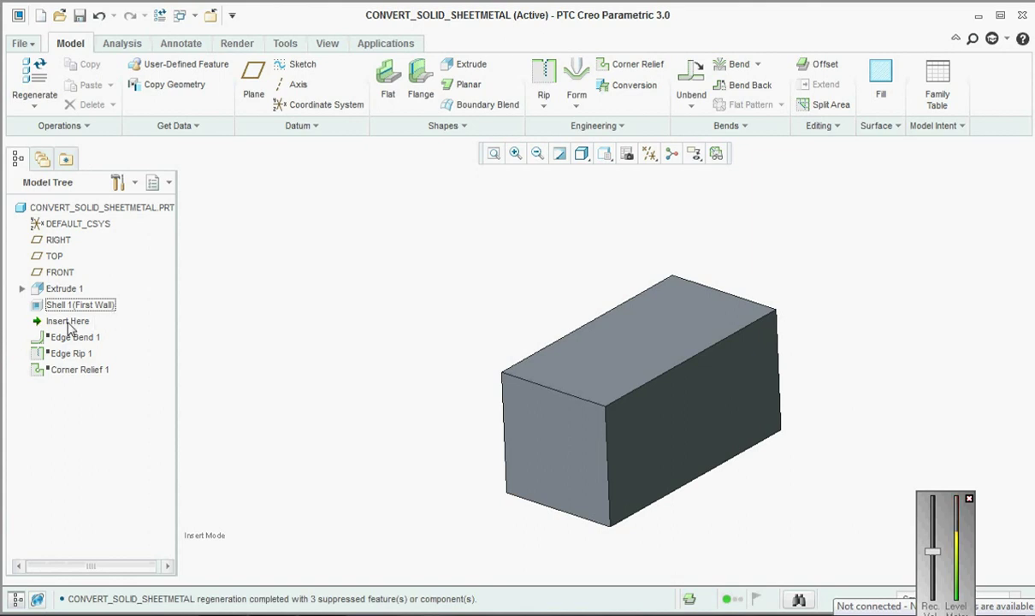
left_click_drag(68, 330, 70, 345)
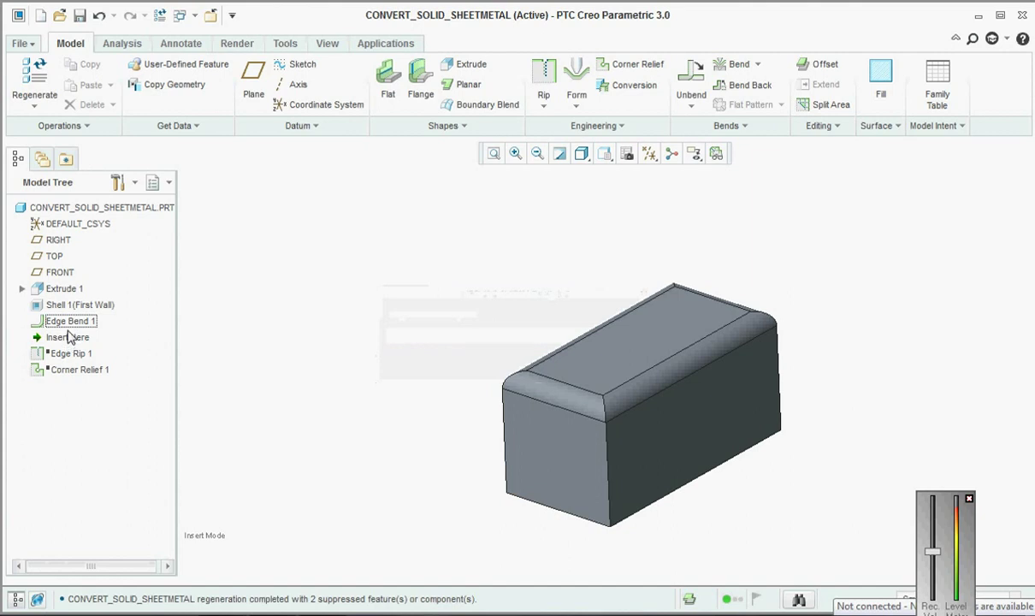
scroll(599, 402, "up", 4)
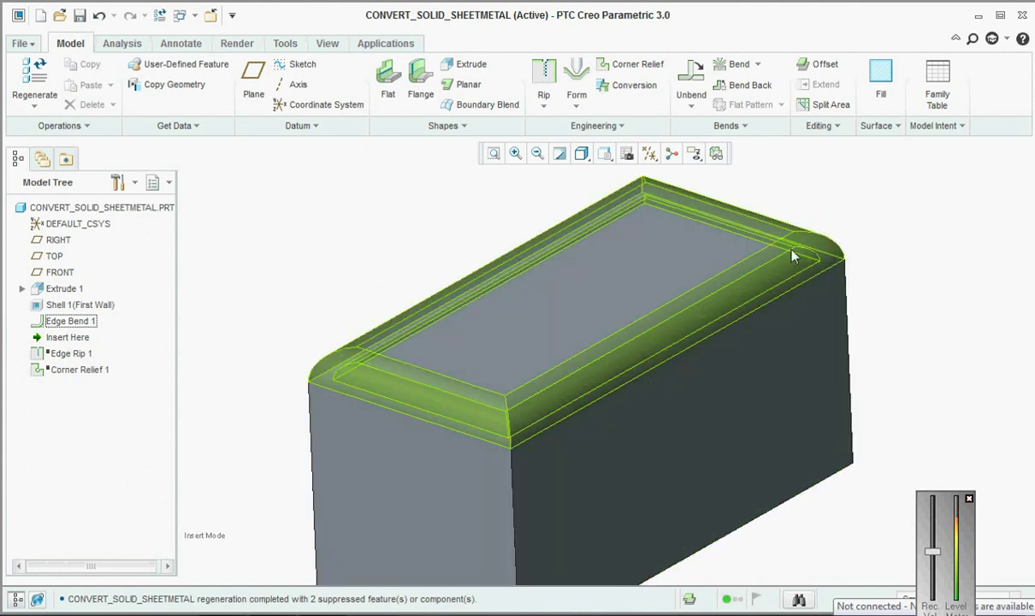
scroll(487, 404, "down", 3)
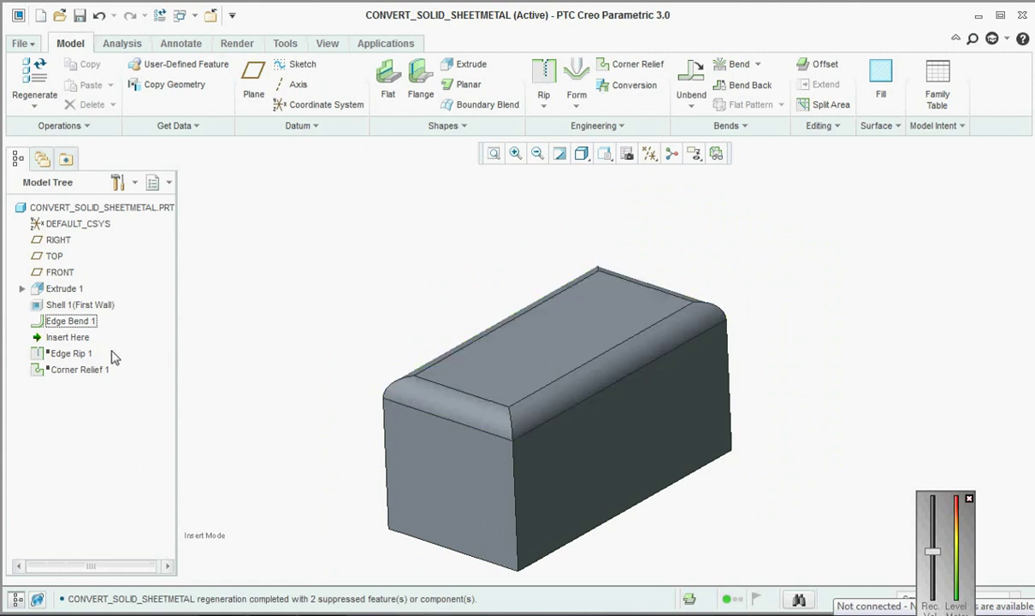
left_click_drag(73, 359, 73, 360)
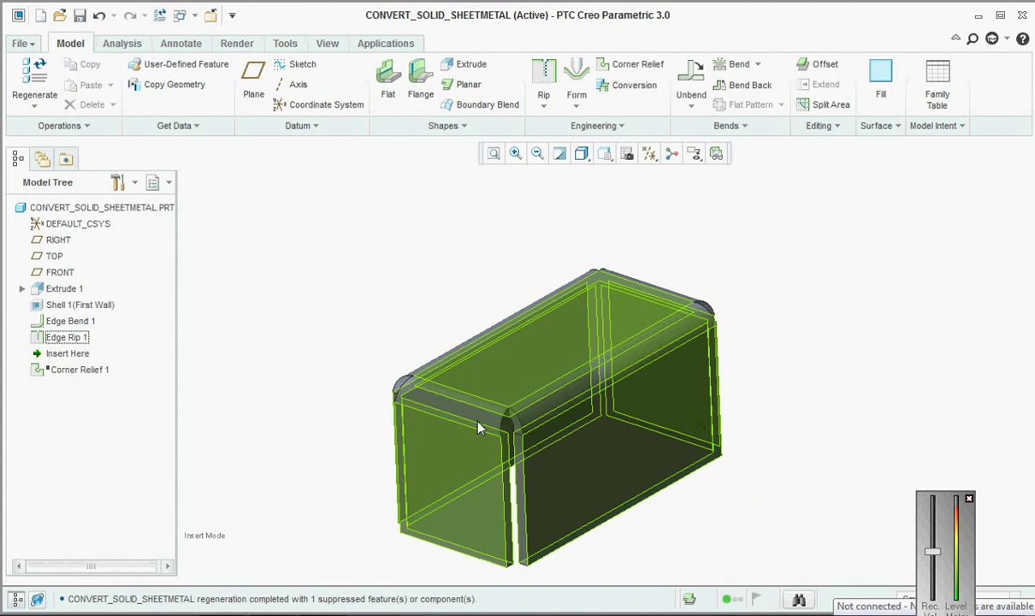
middle_click_drag(479, 428, 525, 454)
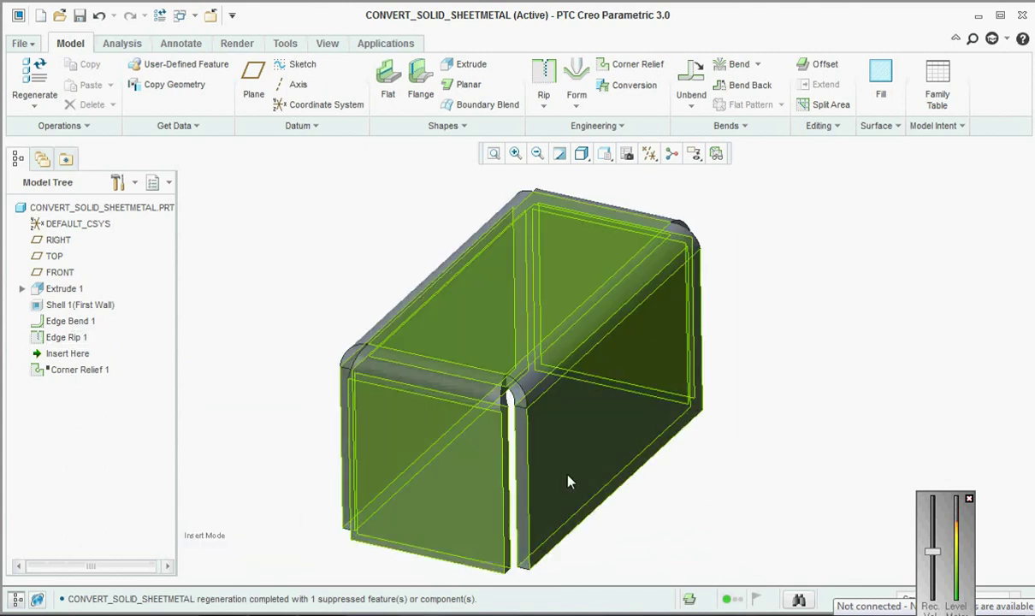
scroll(569, 482, "down", 3)
left_click_drag(82, 357, 94, 377)
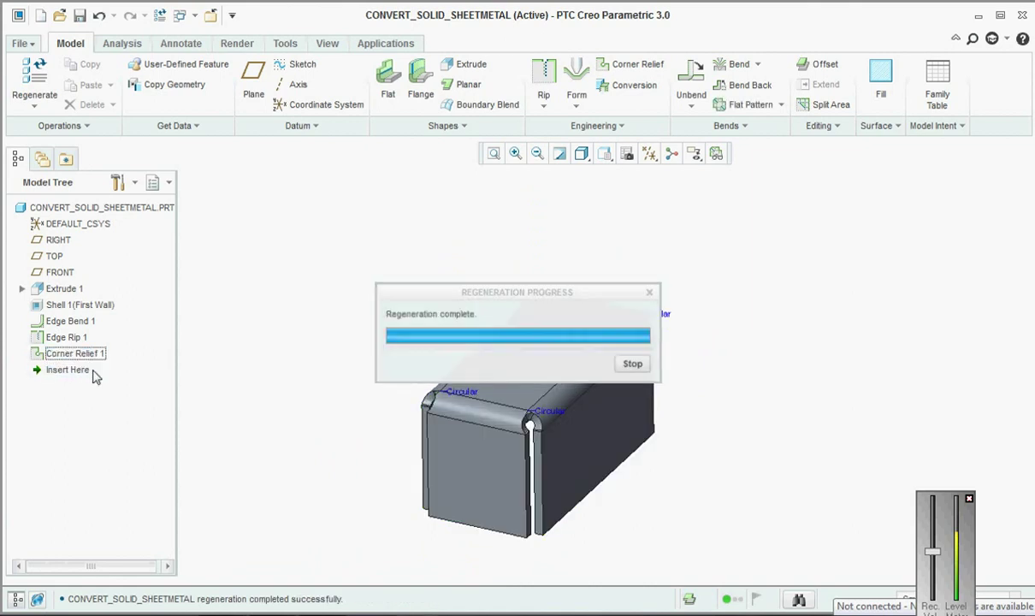
mouse_move(661, 389)
middle_mouse_down()
mouse_move(497, 406)
mouse_move(522, 413)
mouse_move(524, 438)
mouse_move(556, 365)
mouse_move(552, 373)
middle_mouse_up()
Create the flat pattern and inspect the unfolded sheet's circular corner reliefs.
left_click(747, 106)
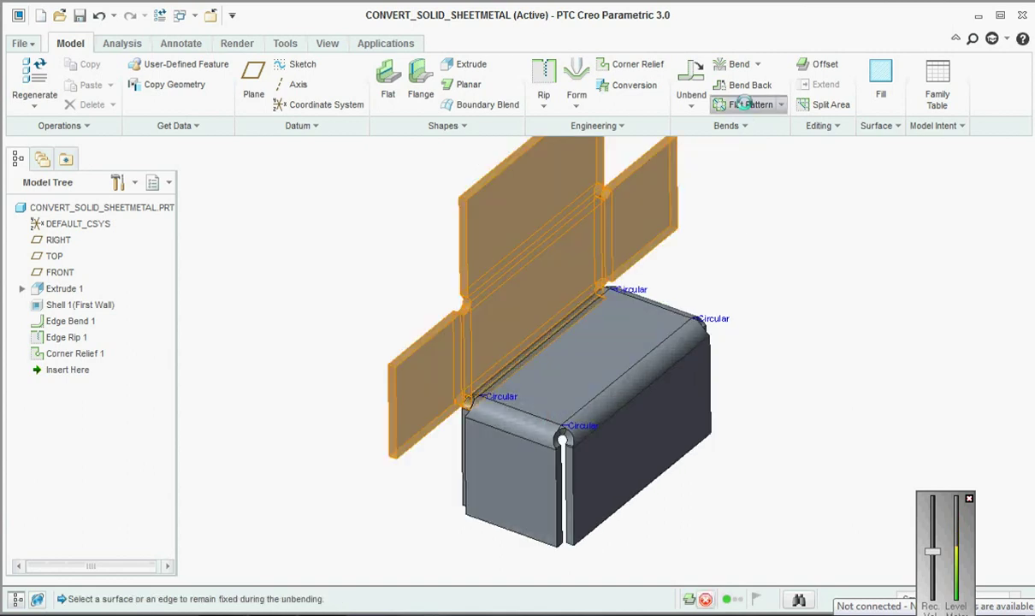
left_click(617, 88)
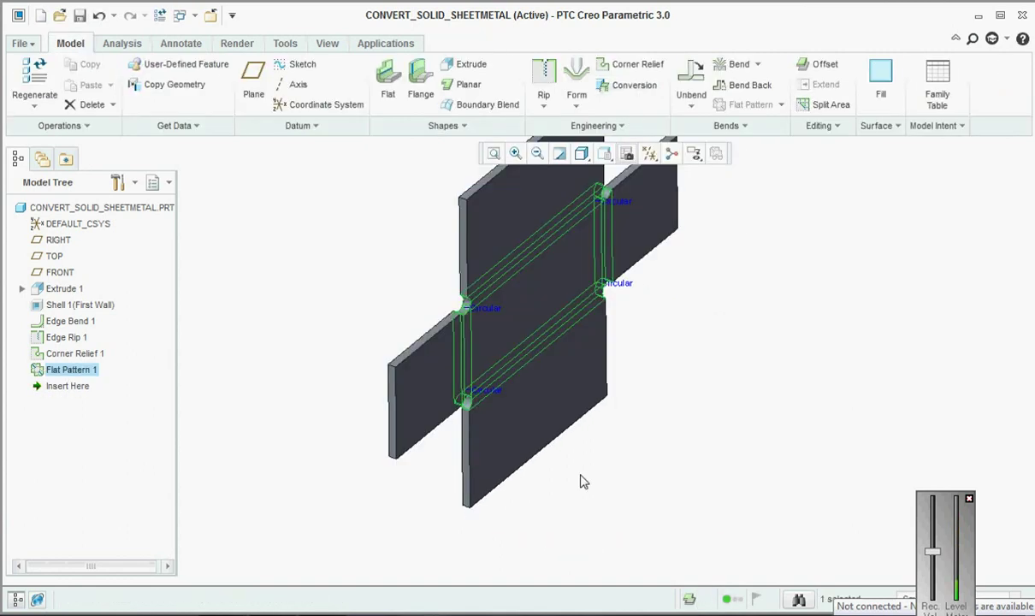
mouse_move(575, 451)
middle_mouse_down()
mouse_move(452, 399)
mouse_move(490, 436)
mouse_move(508, 432)
mouse_move(484, 419)
mouse_move(568, 510)
middle_mouse_up()
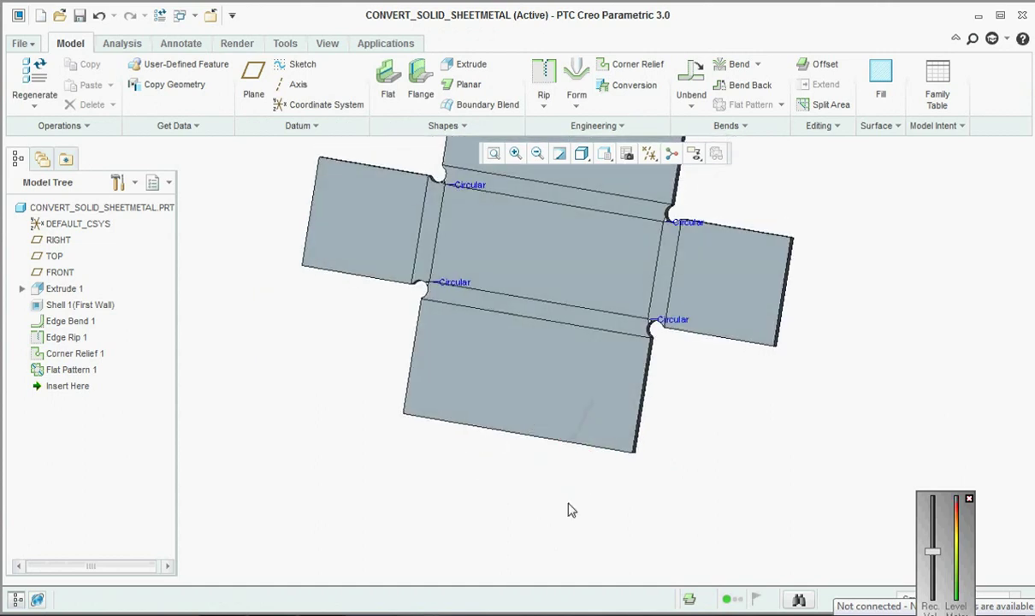
scroll(483, 296, "down", 2)
scroll(484, 298, "up", 5)
scroll(484, 300, "up", 2)
scroll(488, 305, "down", 5)
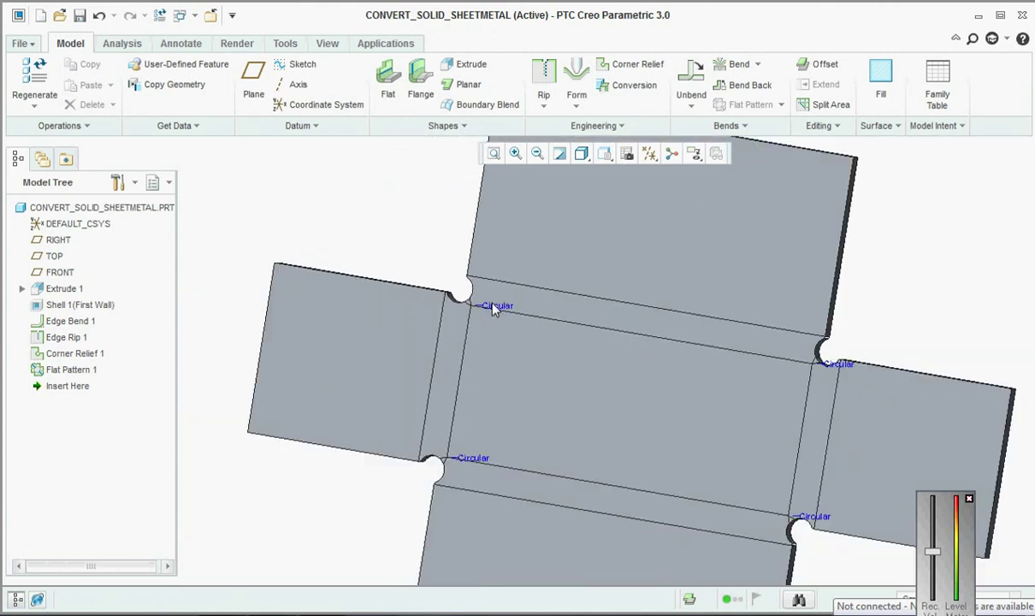
left_click(489, 307)
left_click(851, 332)
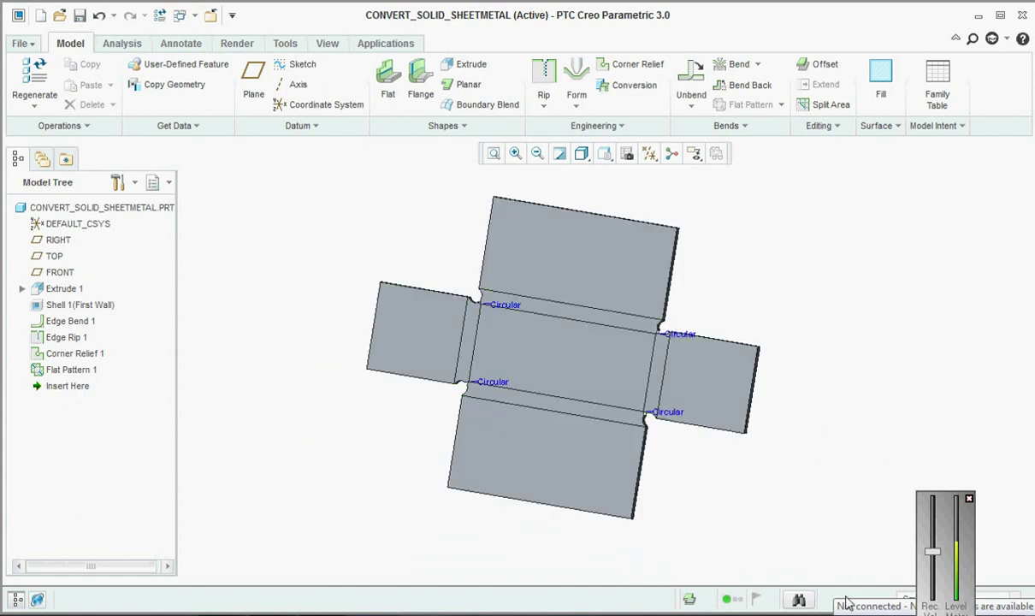